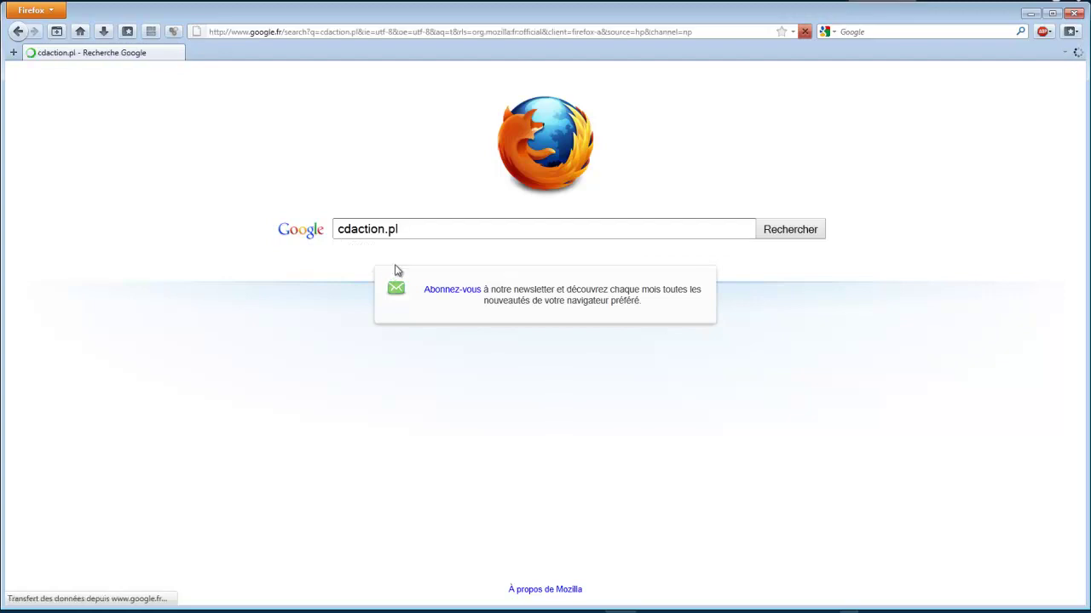
Load the CD-Action Online homepage at cdaction.pl from the first search result
click(334, 188)
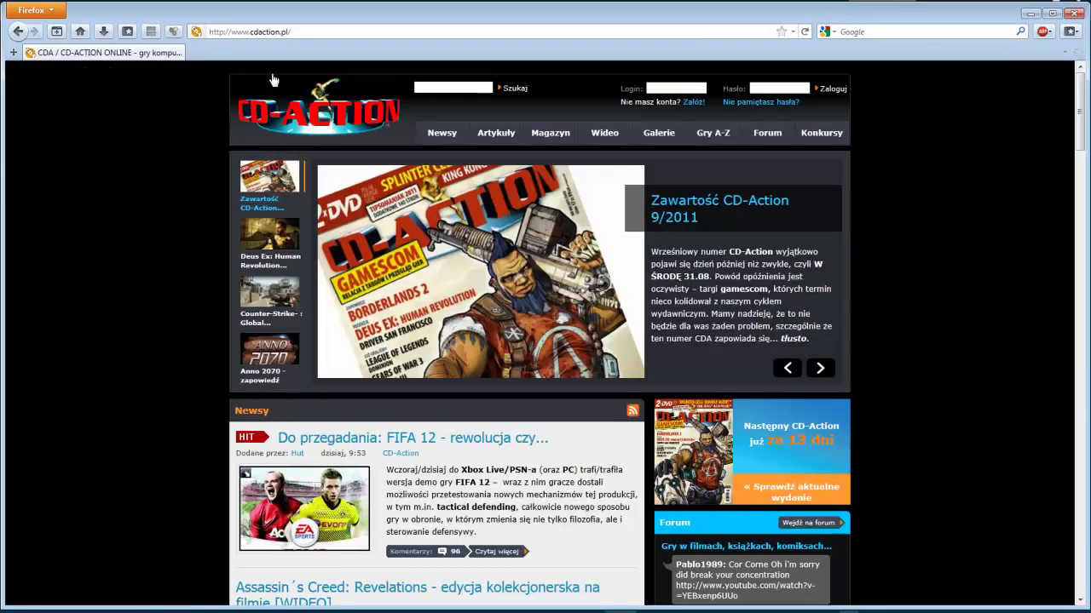
drag(280, 32, 275, 32)
click(972, 434)
Start a new forum account via Załóż! and accept the forum rules to reach Rejestruj
click(694, 110)
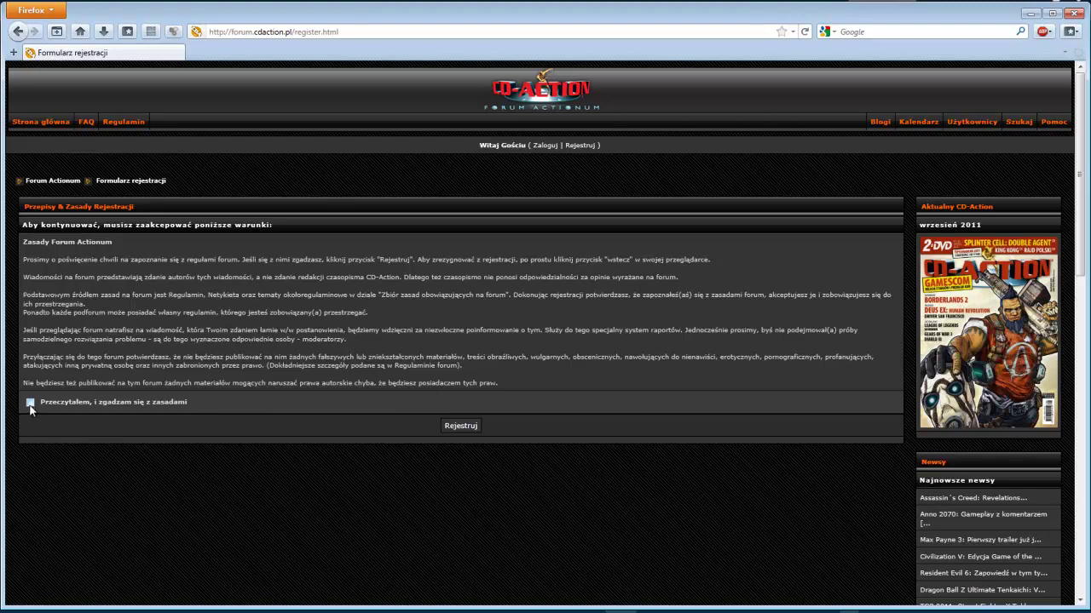
click(452, 430)
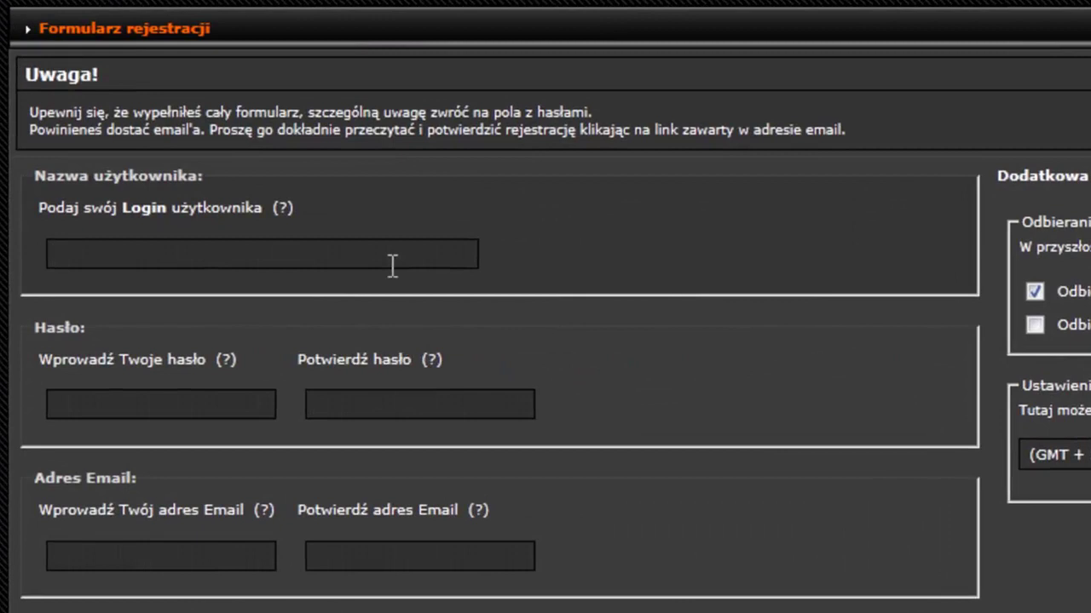
Enter the login name, then the account password and its confirmation
click(339, 279)
text(tutov)
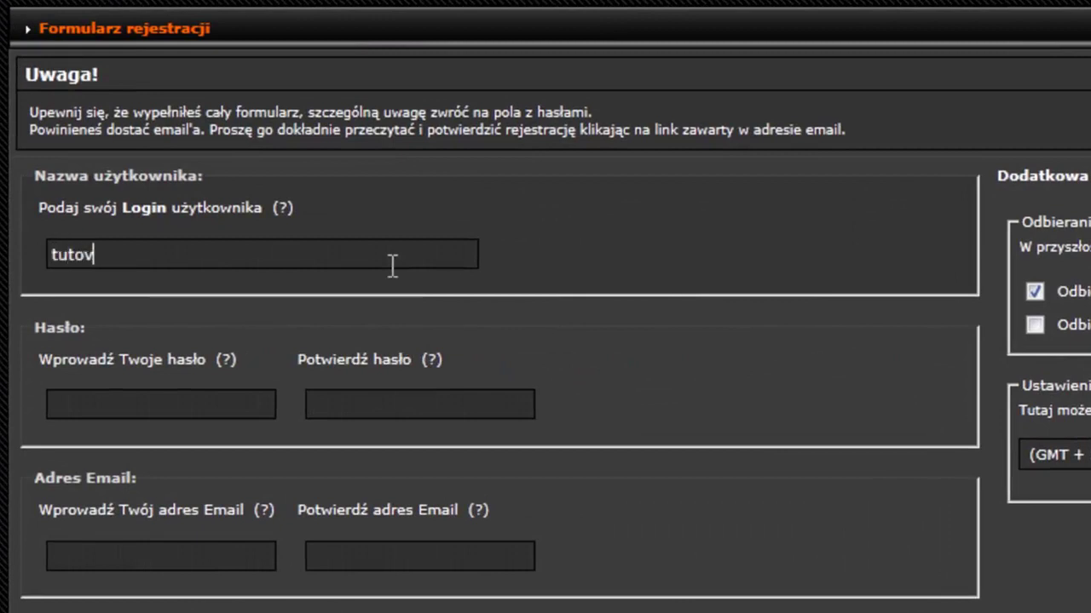
text(ideohf)
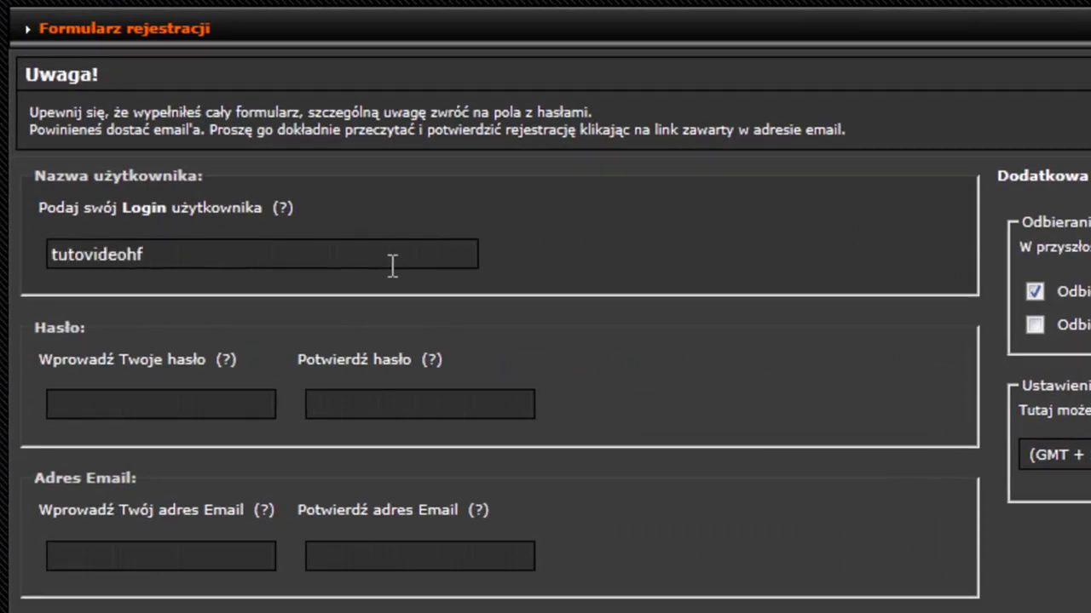
click(168, 407)
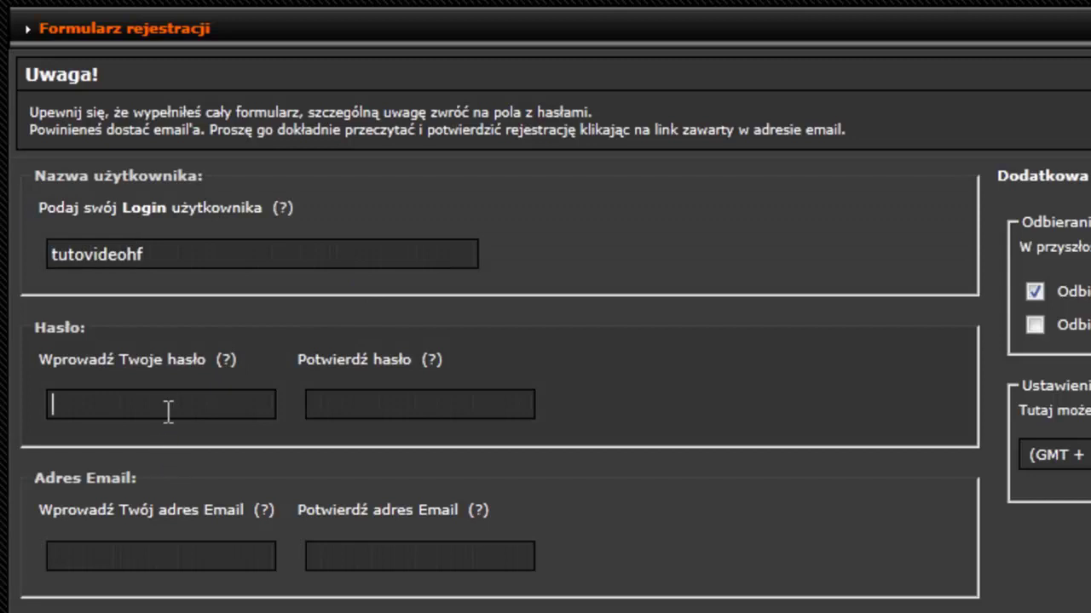
click(353, 404)
click(119, 404)
text(123456)
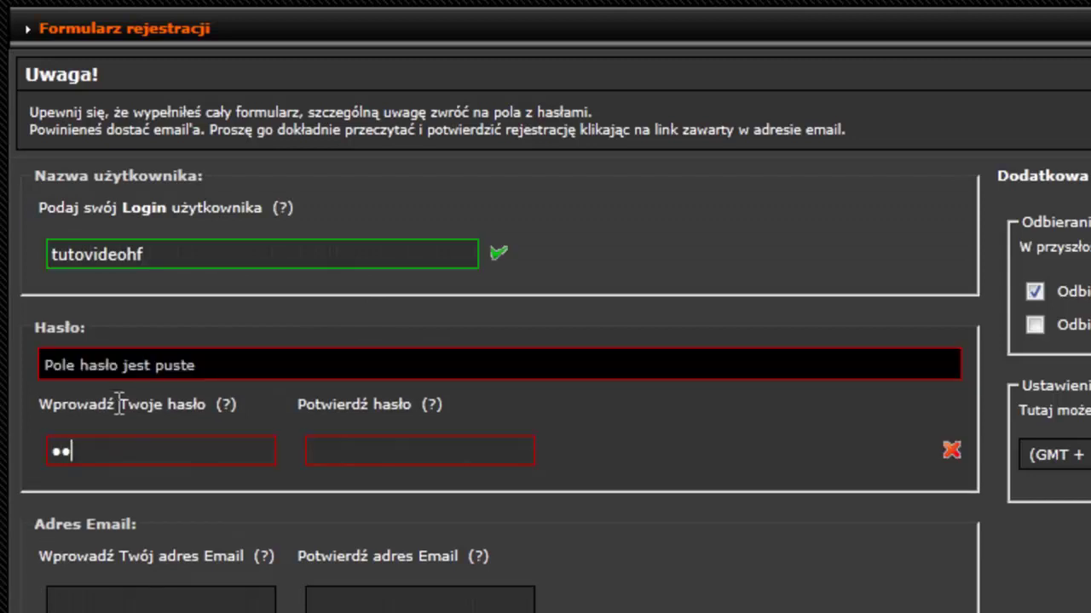
key(Tab)
text(123456)
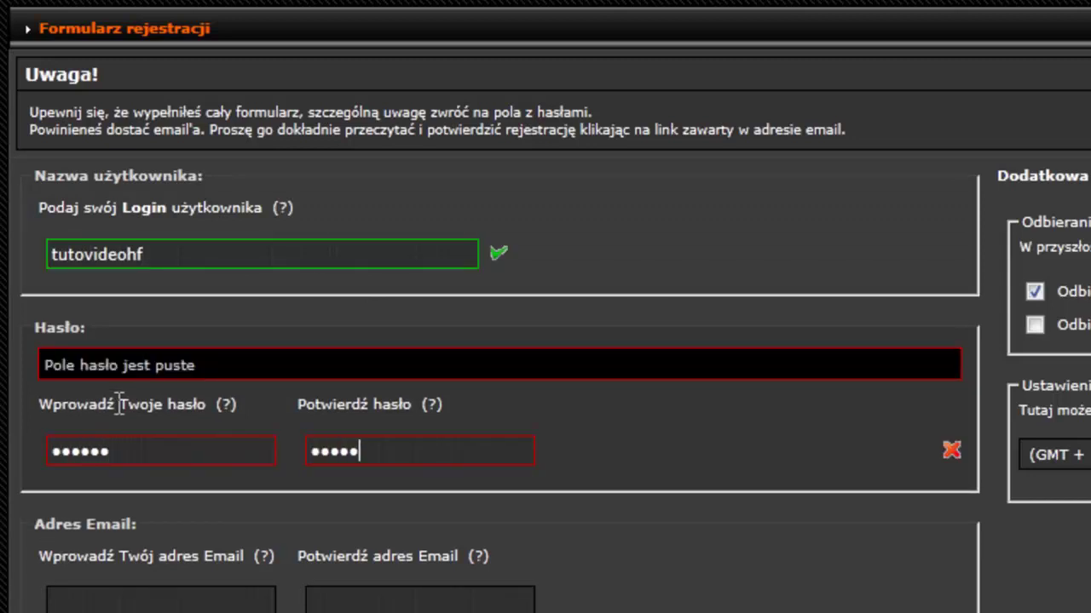
click(138, 590)
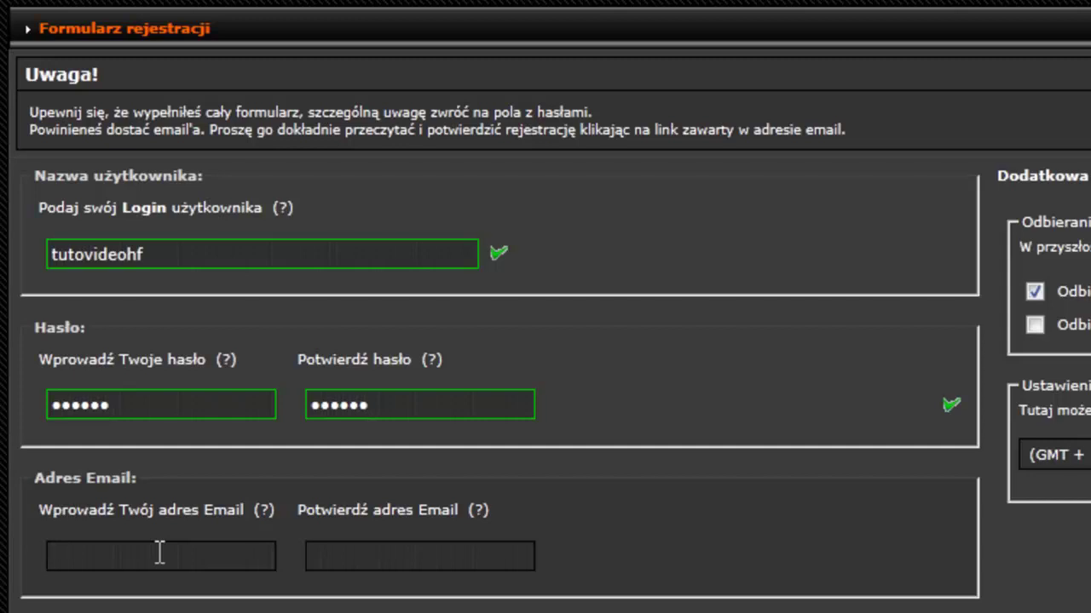
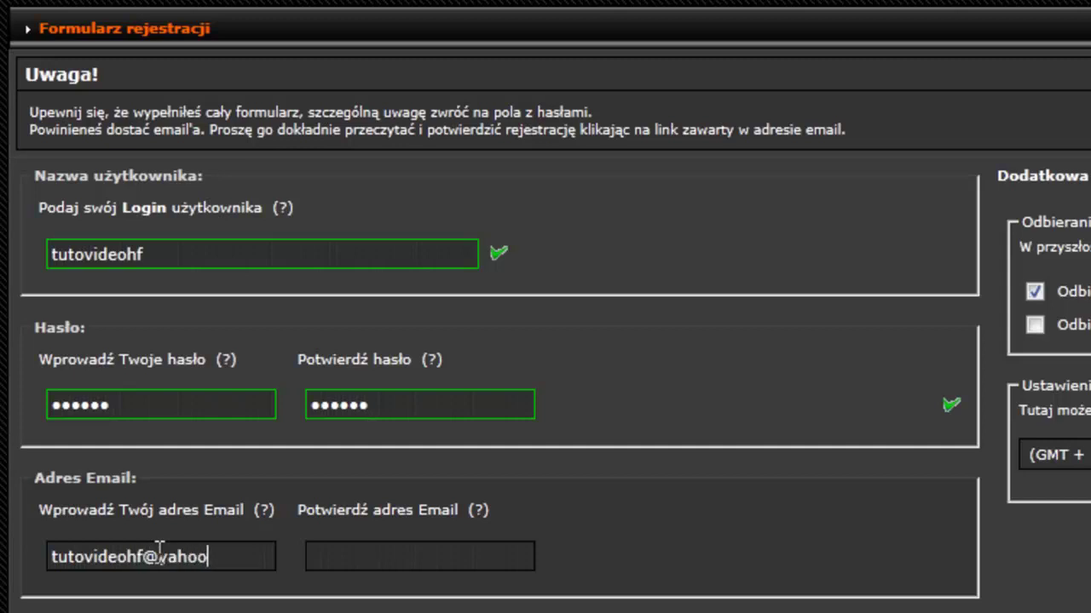
Type the Yahoo e-mail address and paste it into the confirm-email field
key(ctrl+a)
click(258, 563)
text(.com)
key(ctrl+a)
key(ctrl+c)
click(431, 564)
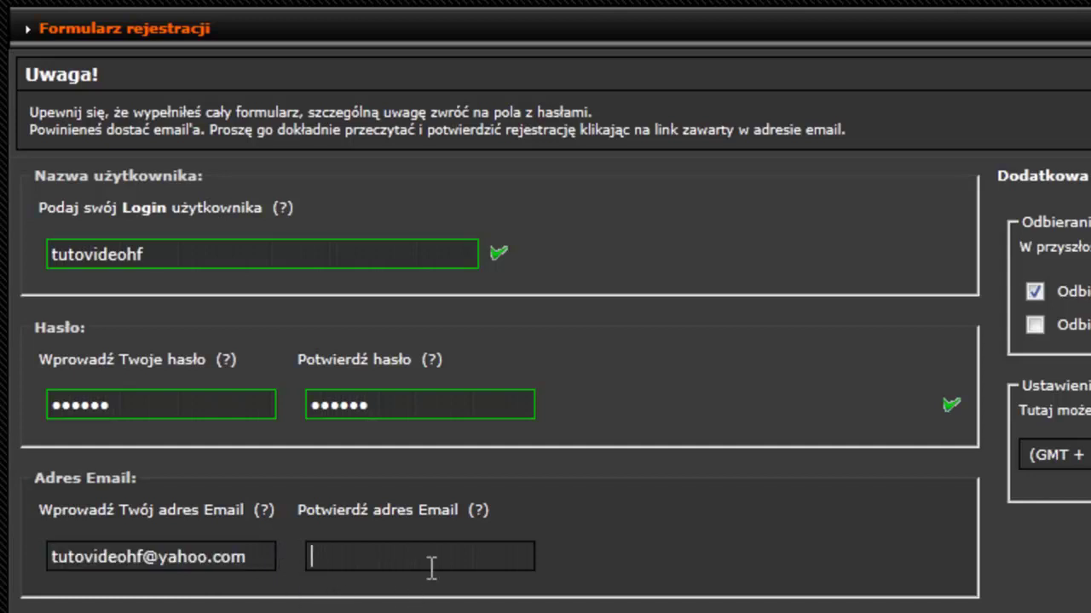
key(ctrl+v)
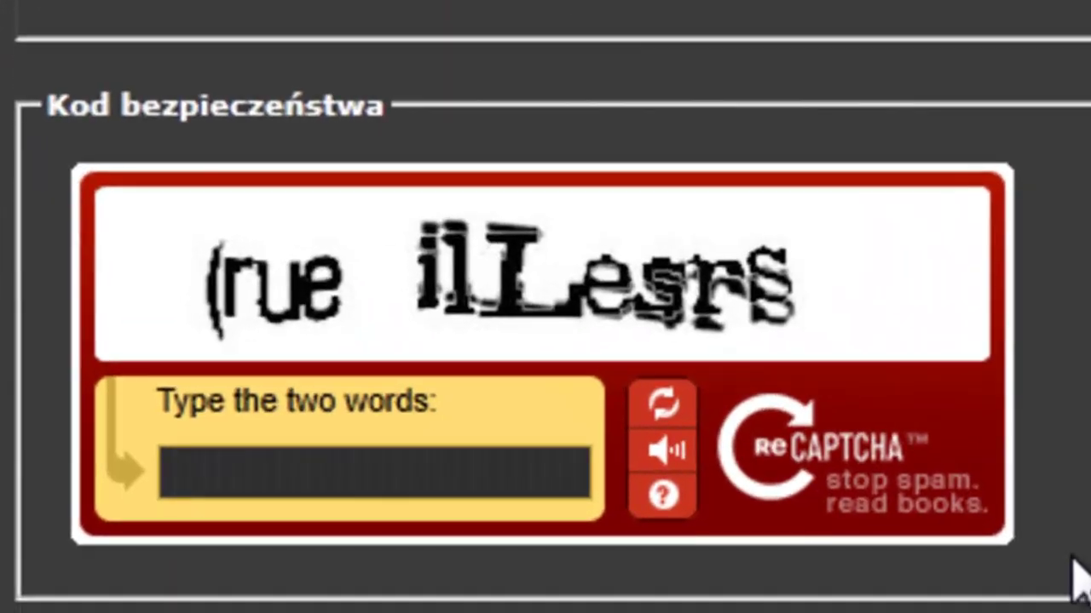
Enter the two reCAPTCHA words and submit with Zakończ rejestrację
click(268, 472)
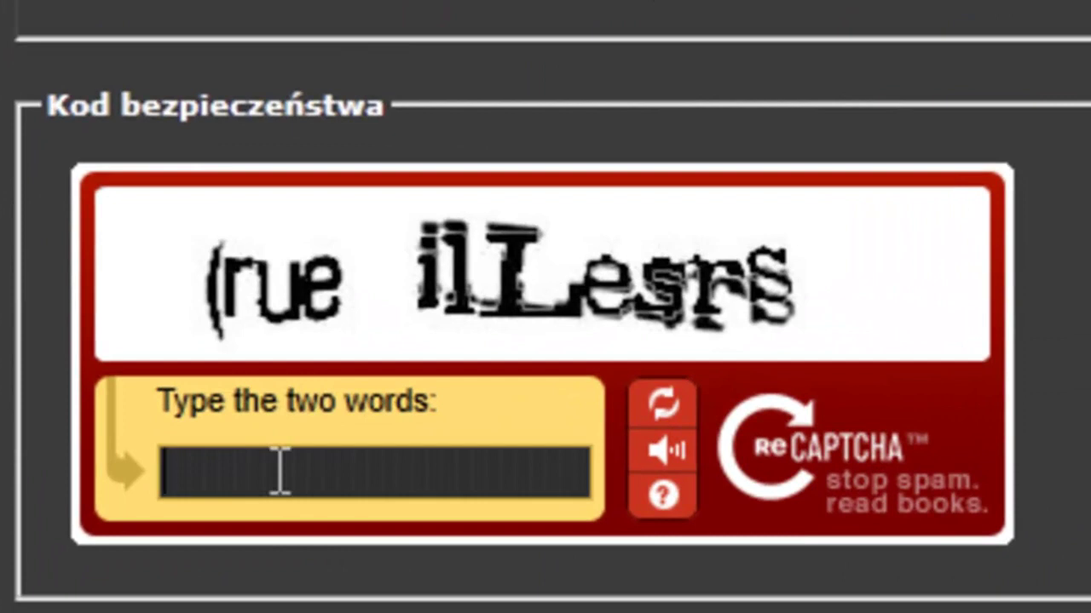
text((rue)
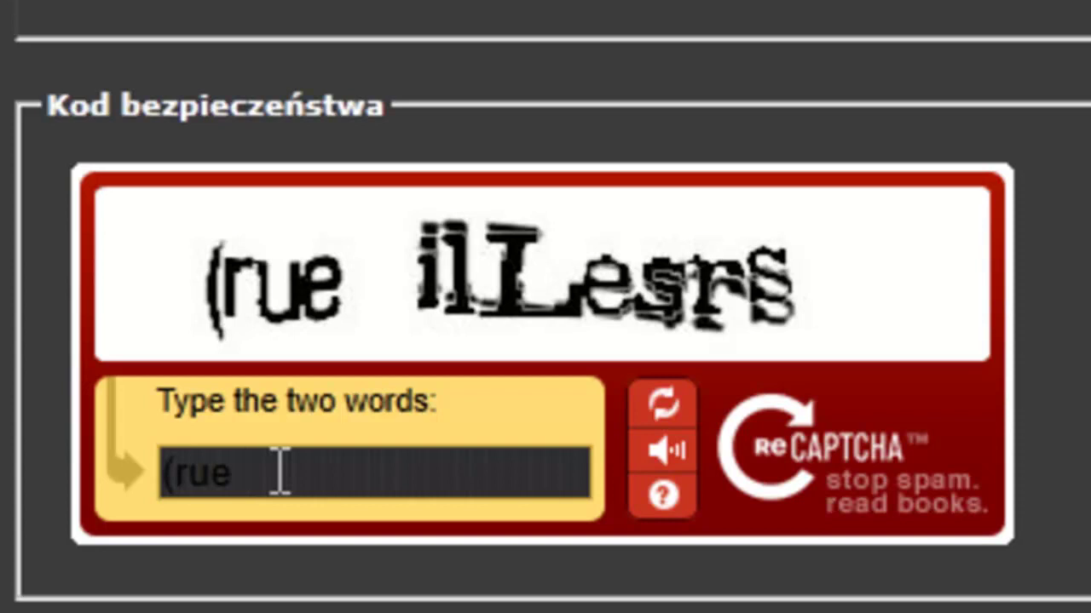
text( ilLesrs)
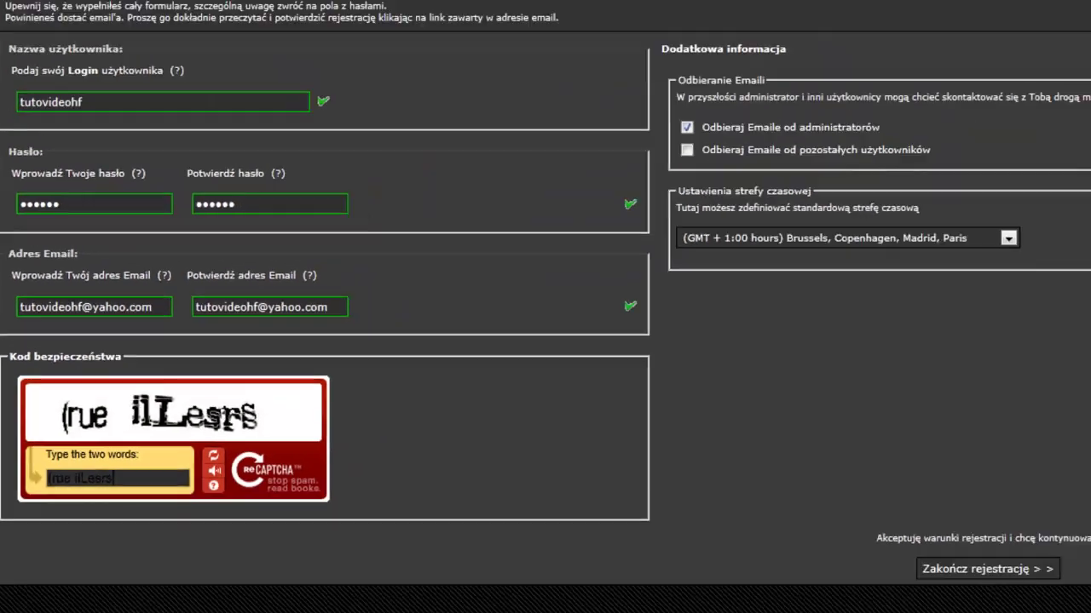
scroll(877, 484, down, 3)
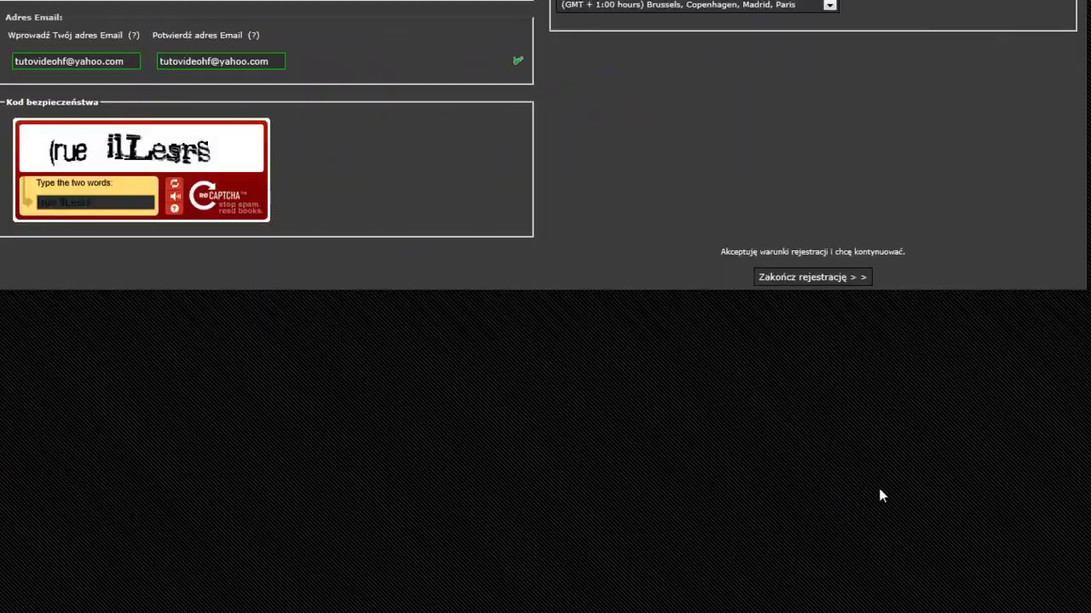
click(792, 279)
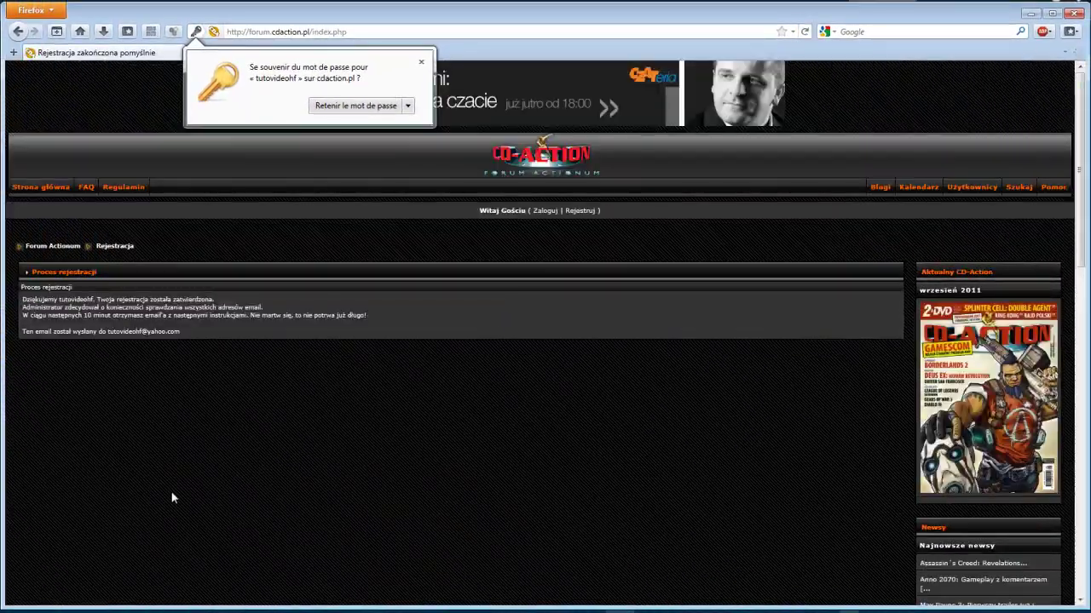
Select the registration confirmation text on the success page
drag(205, 348, 24, 300)
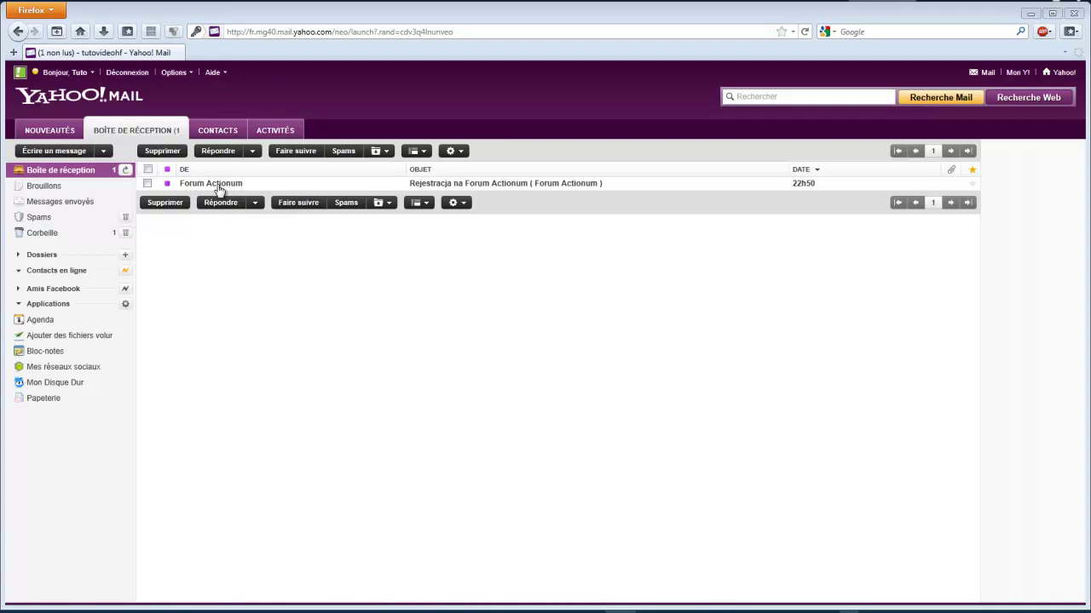
Open the Forum Actionum registration e-mail and follow its activation link
click(219, 186)
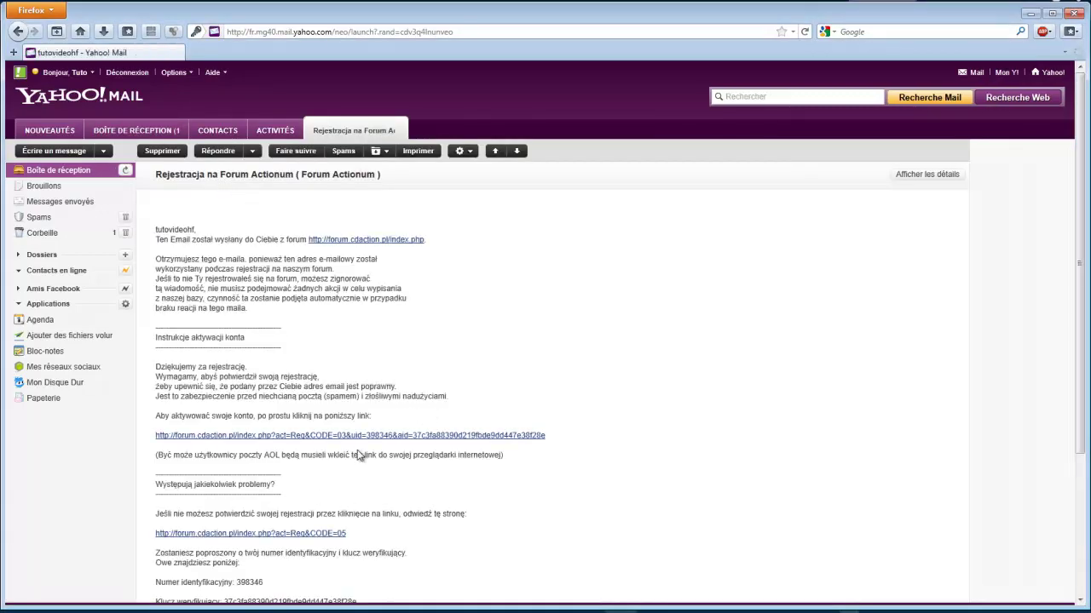
scroll(362, 455, down, 2)
click(324, 363)
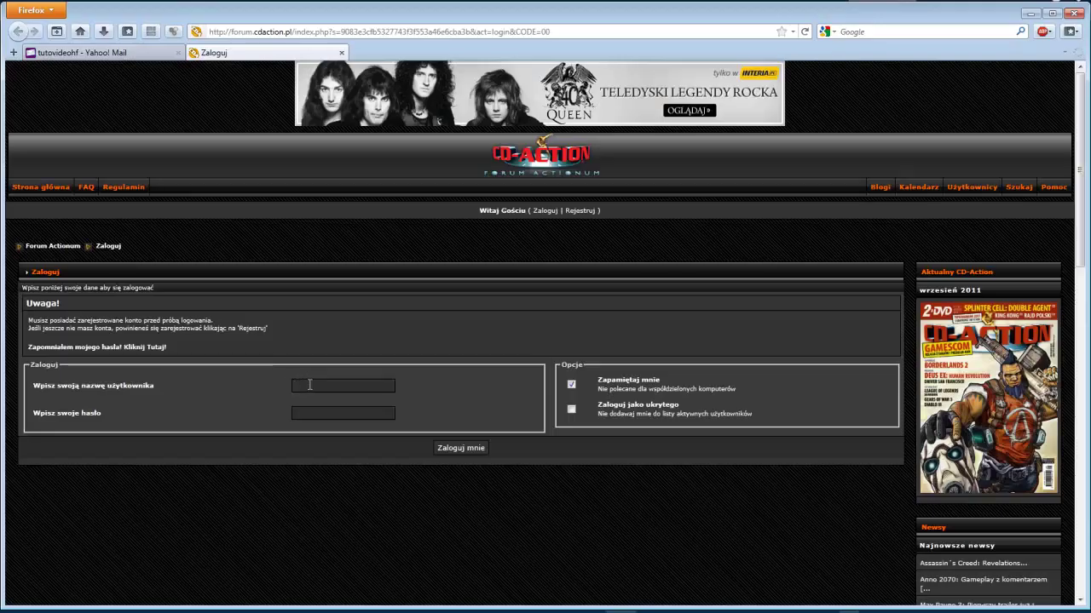
Log in to the forum with the account username and password
click(310, 385)
text(tut)
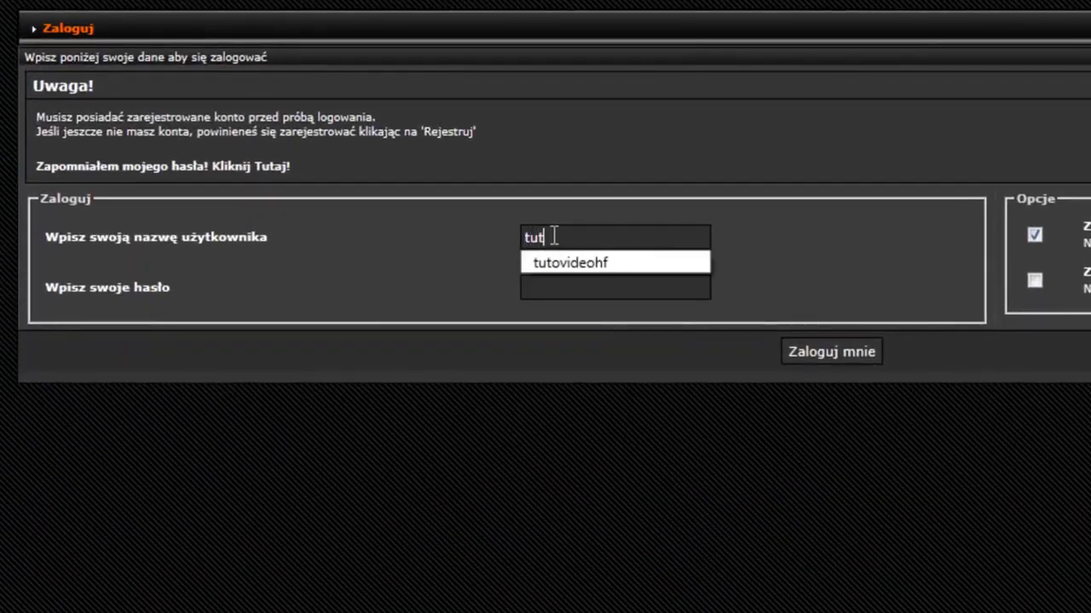
text(ovideohf)
key(Tab)
text(***)
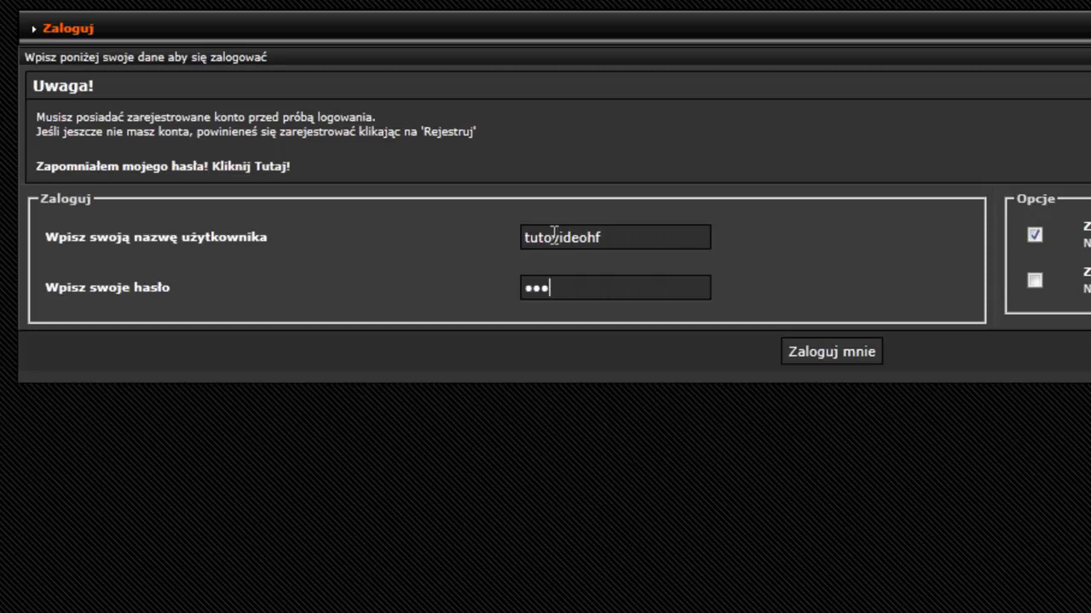
text(***)
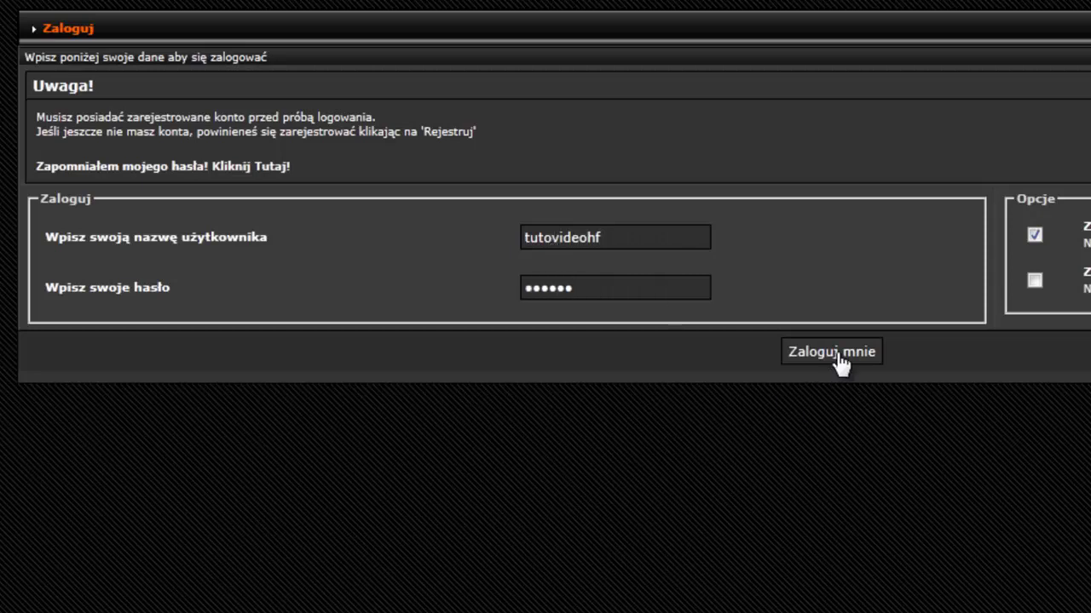
click(840, 358)
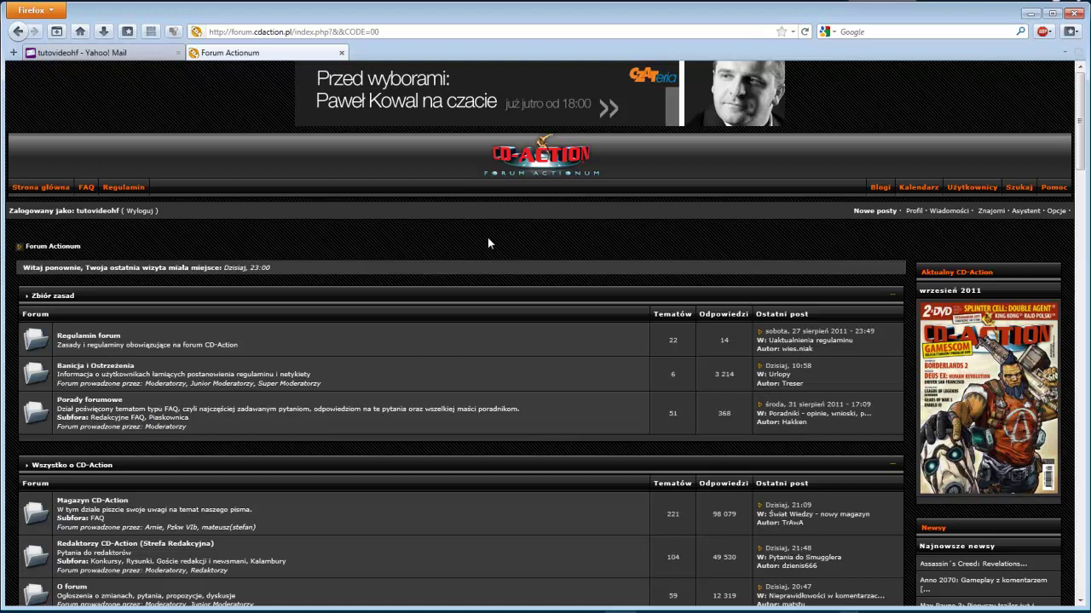
Search Google for 'chrispc free anonymous proxy' and open chris-pc.com's Download Now! page
click(80, 31)
text(ch)
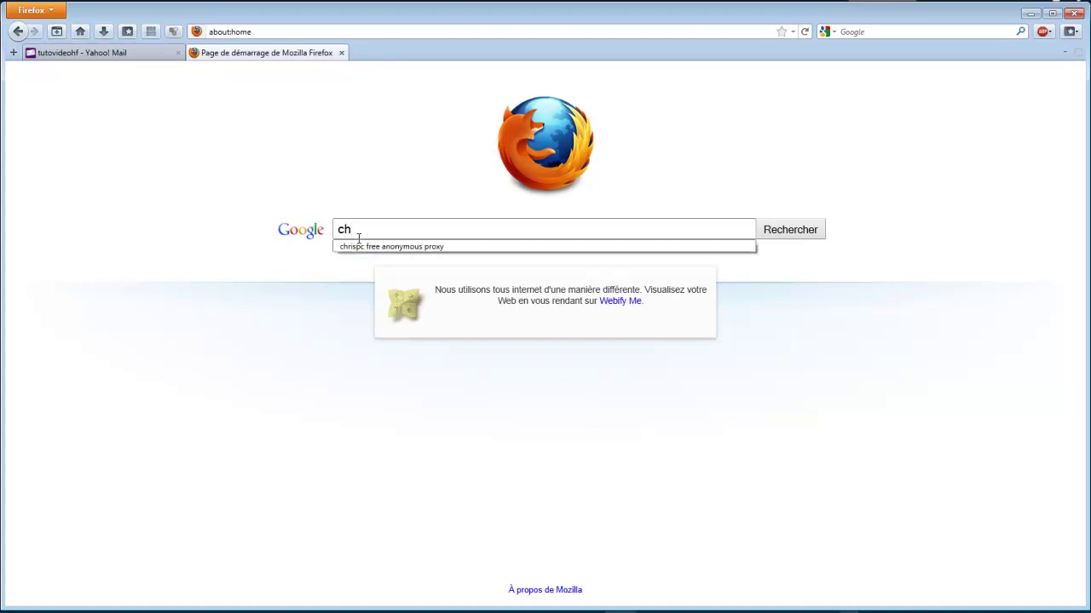
click(359, 246)
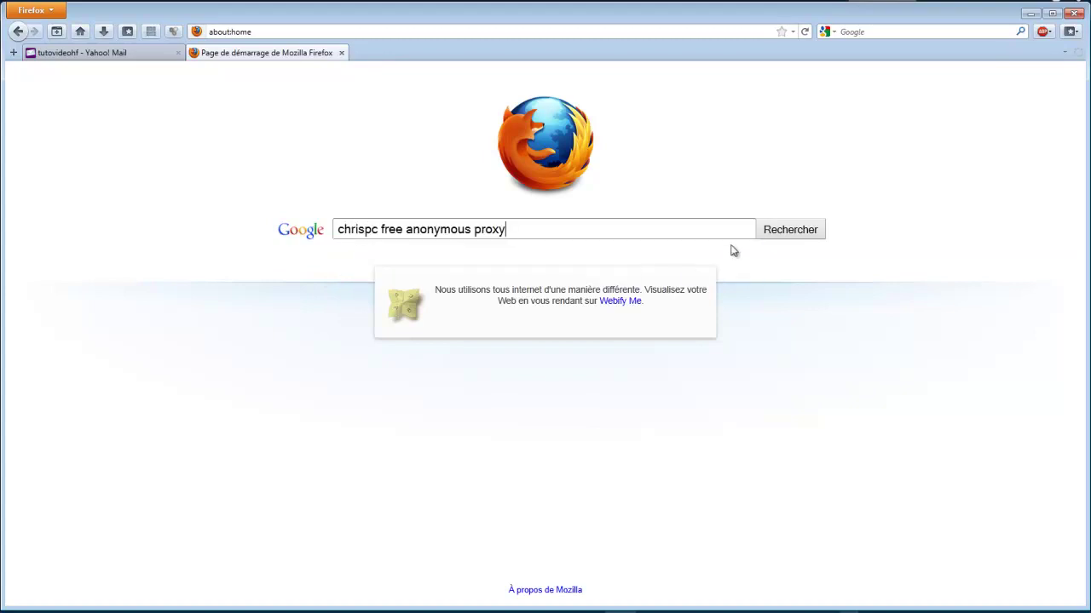
click(782, 242)
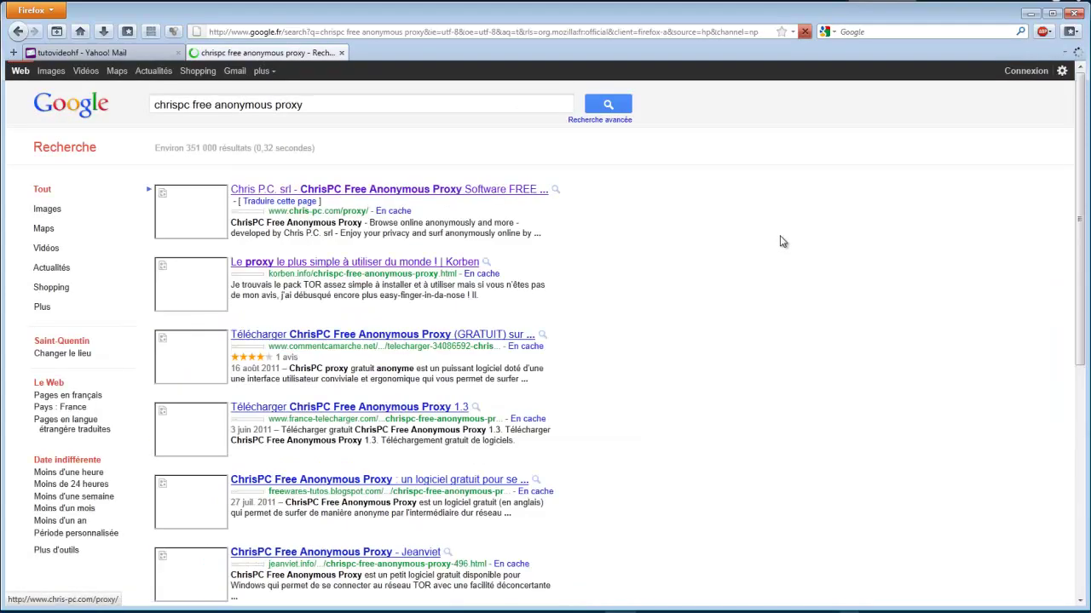
click(400, 192)
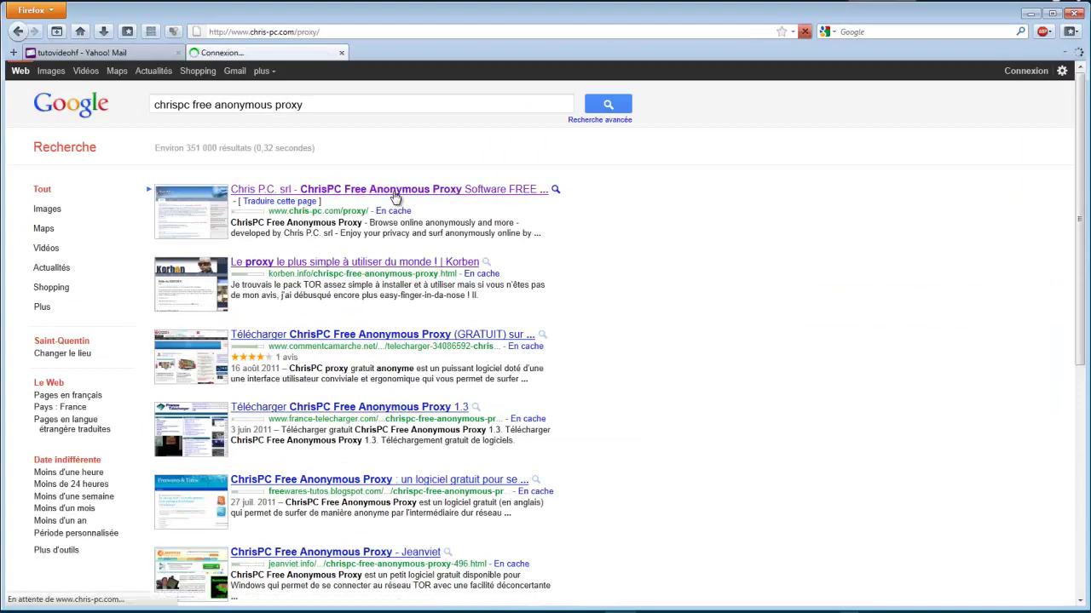
scroll(384, 341, down, 10)
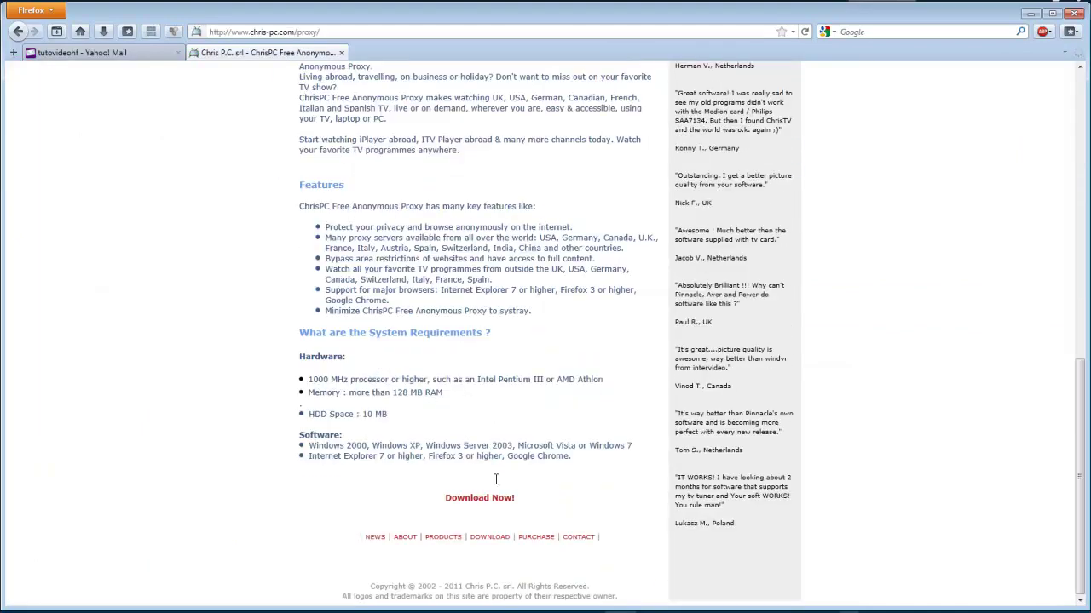
click(485, 500)
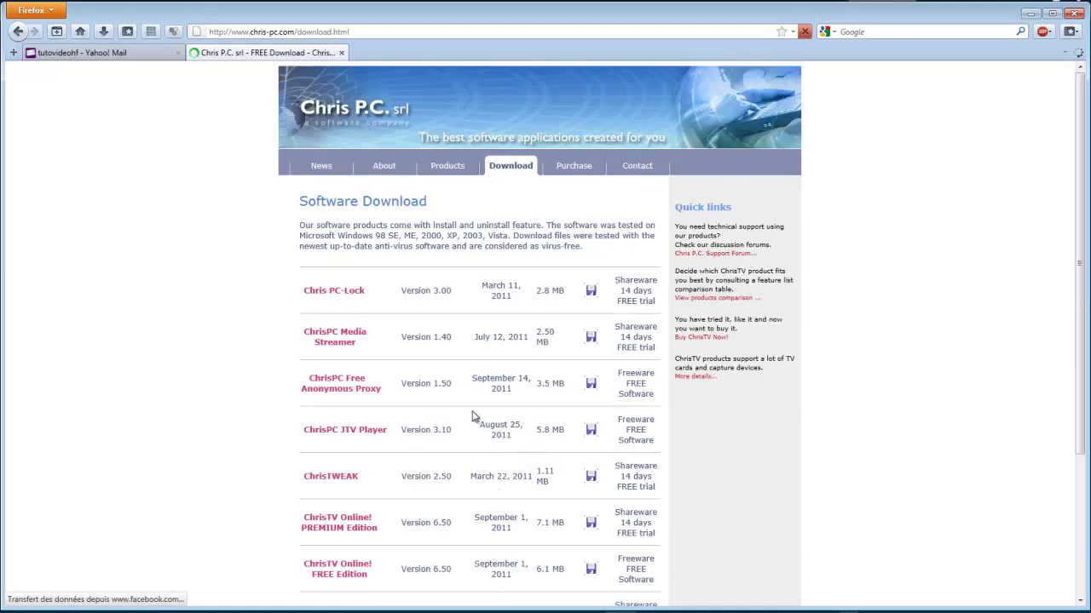
Save the ChrisPC proxy installer setup_chrispc_free_anonymous_proxy_1_50.exe under its default name
click(589, 384)
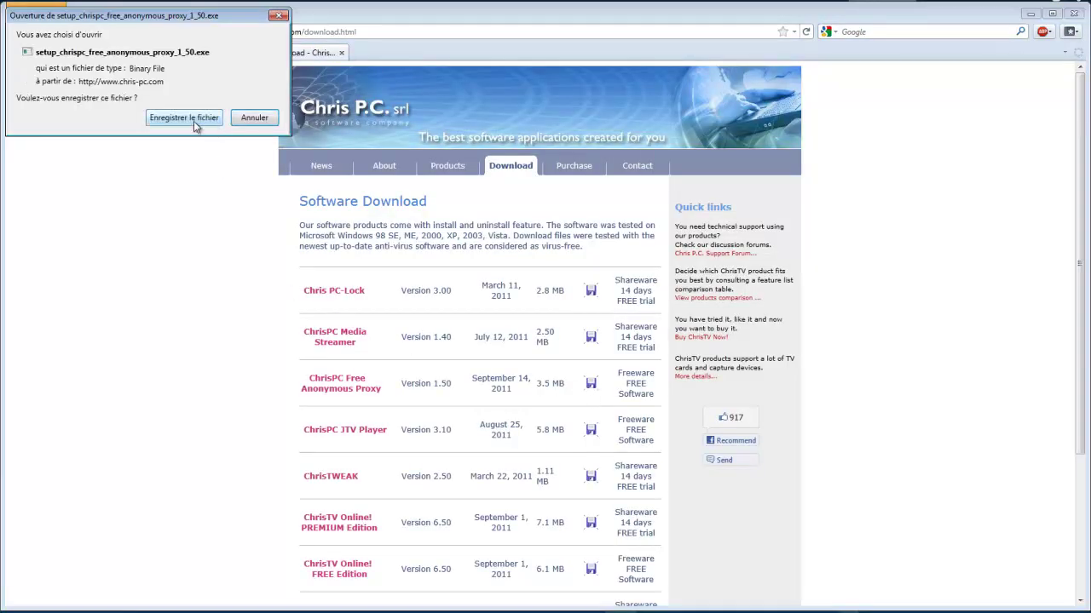
click(184, 118)
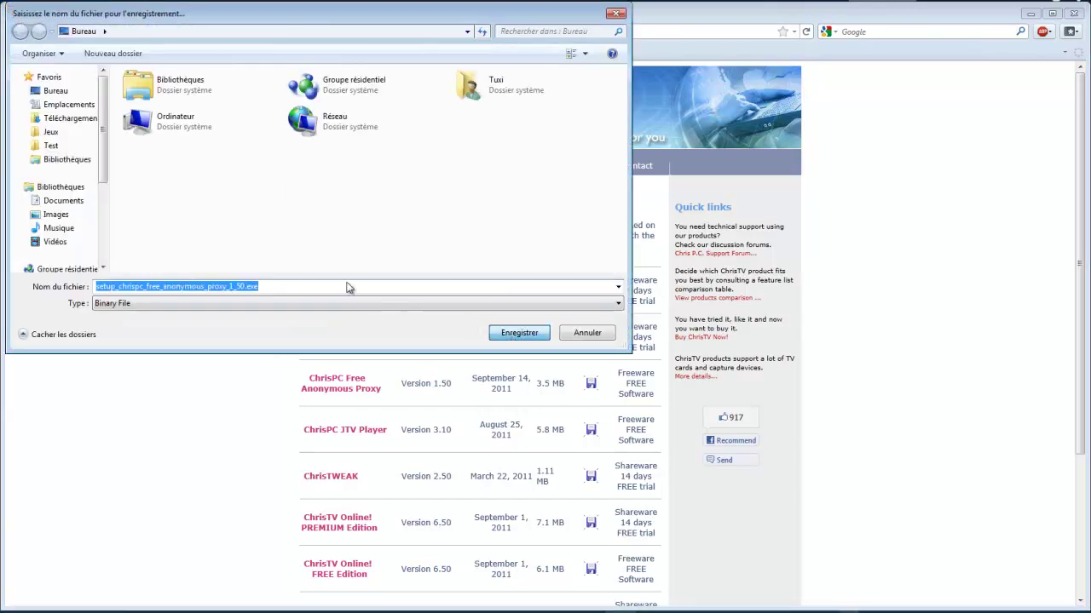
key(Return)
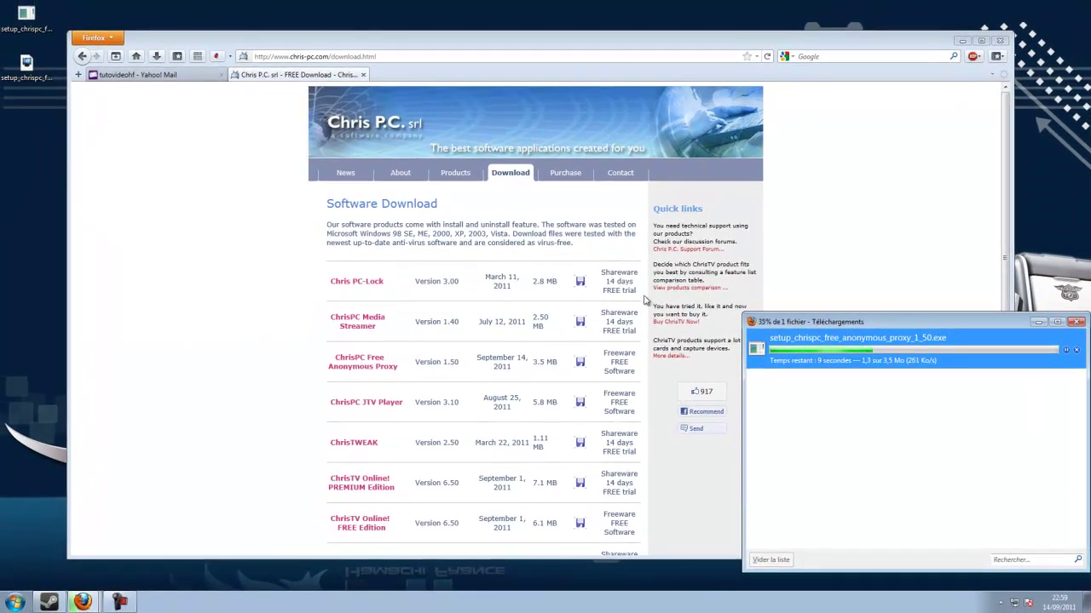
Minimize Firefox and the Downloads list, placing the installer icon on the desktop
click(971, 36)
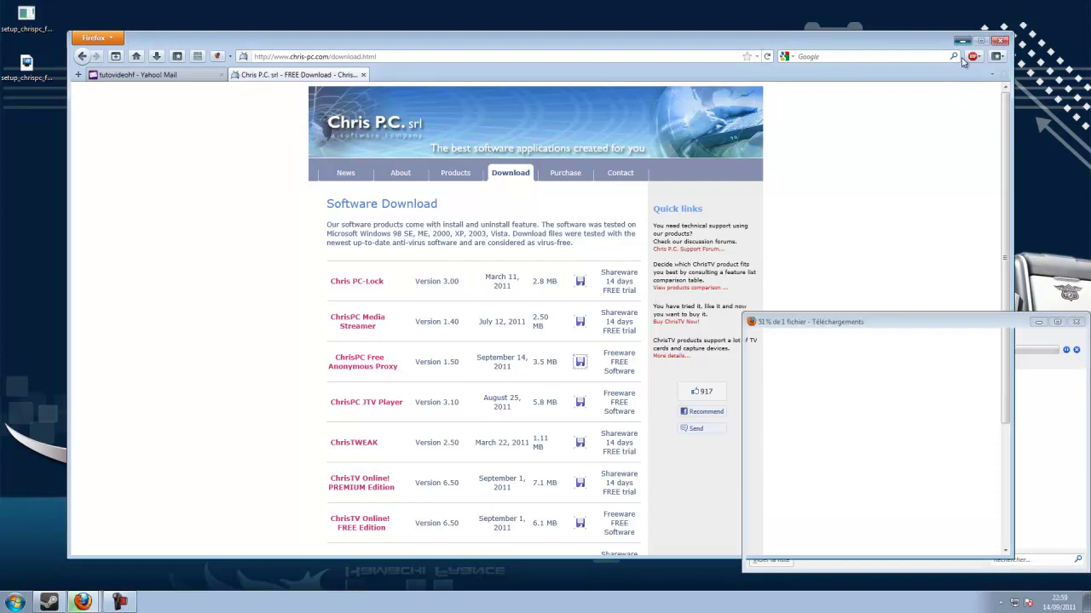
click(961, 41)
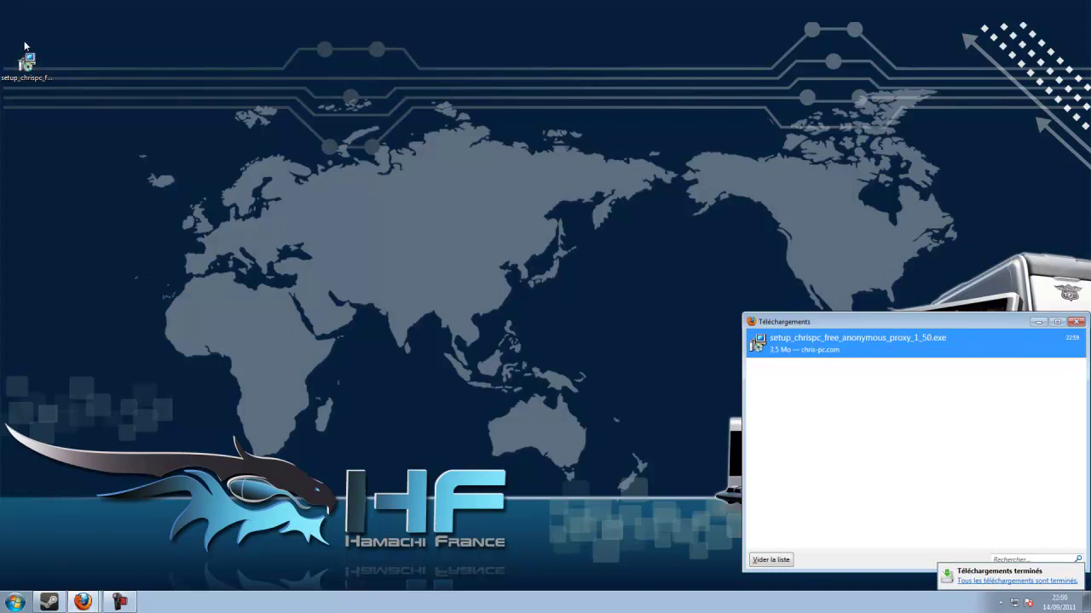
drag(28, 66, 34, 26)
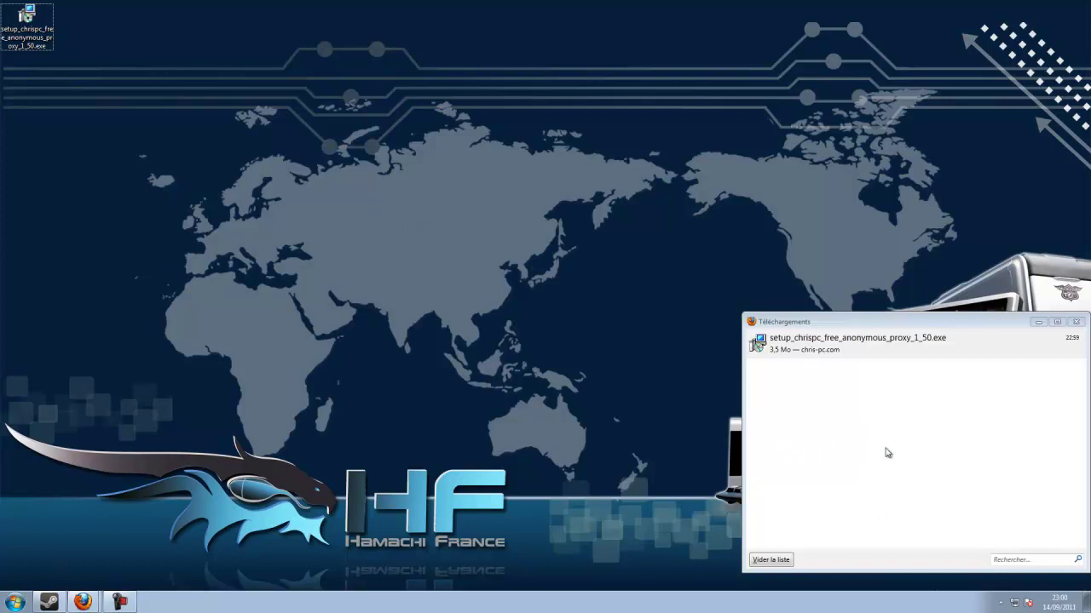
click(1037, 325)
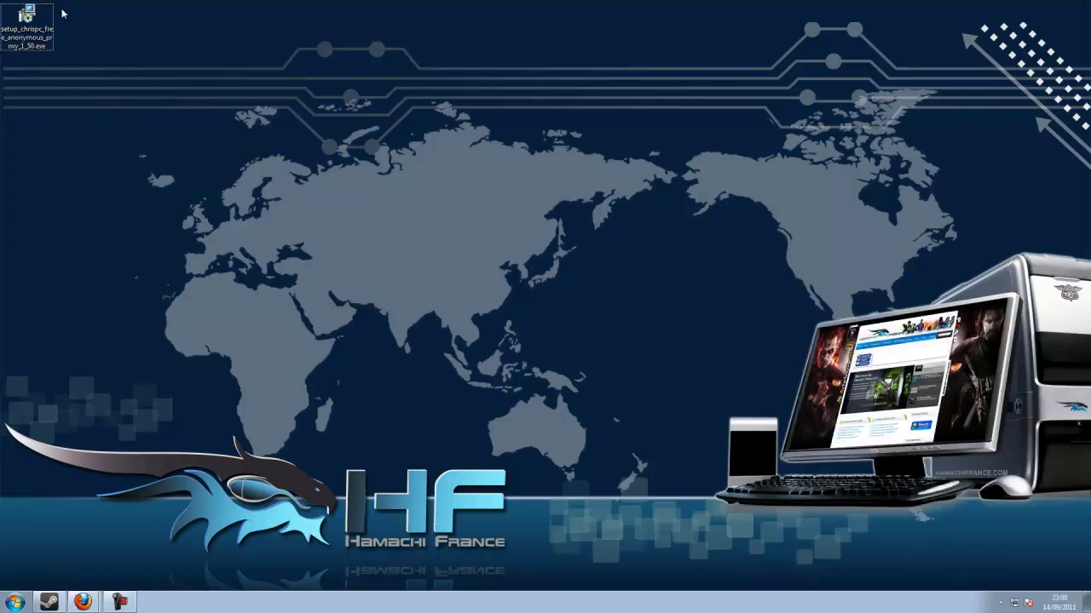
Install the proxy in French to the default folder, without a quick-launch icon
double_click(26, 25)
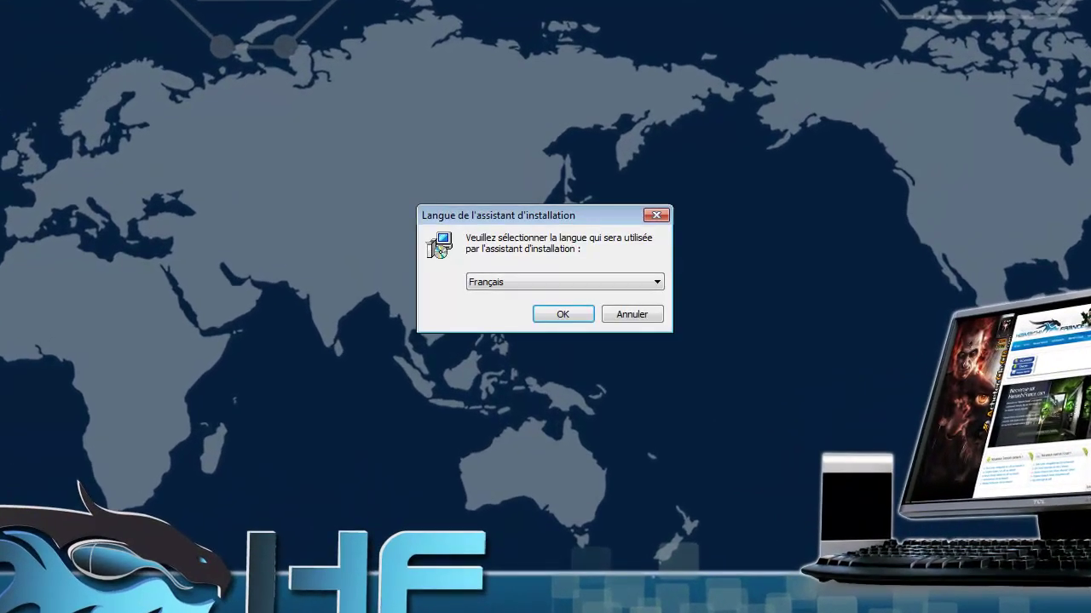
click(562, 315)
click(654, 415)
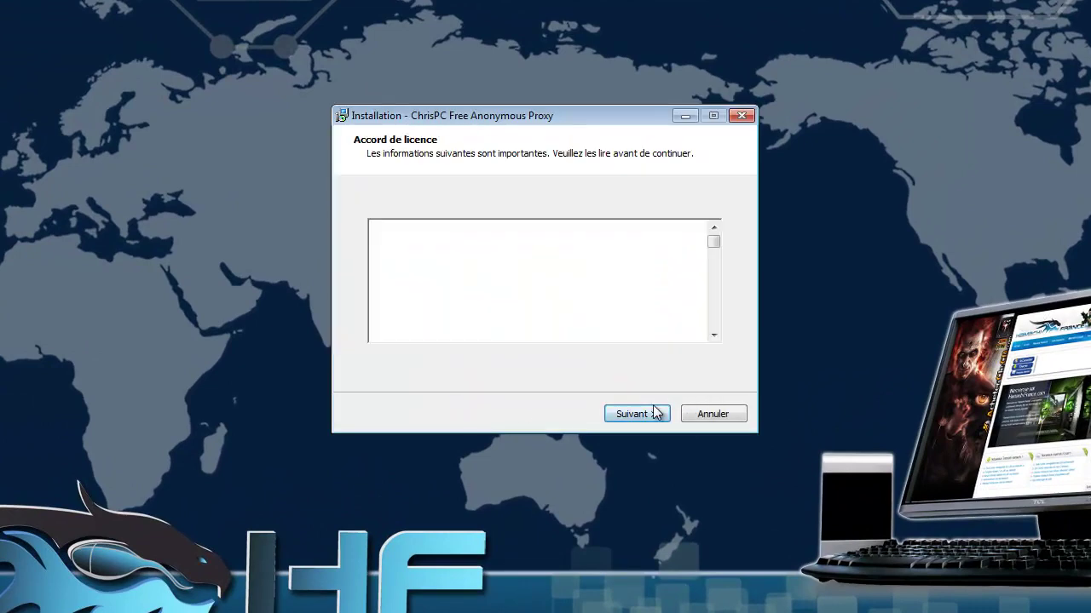
click(477, 362)
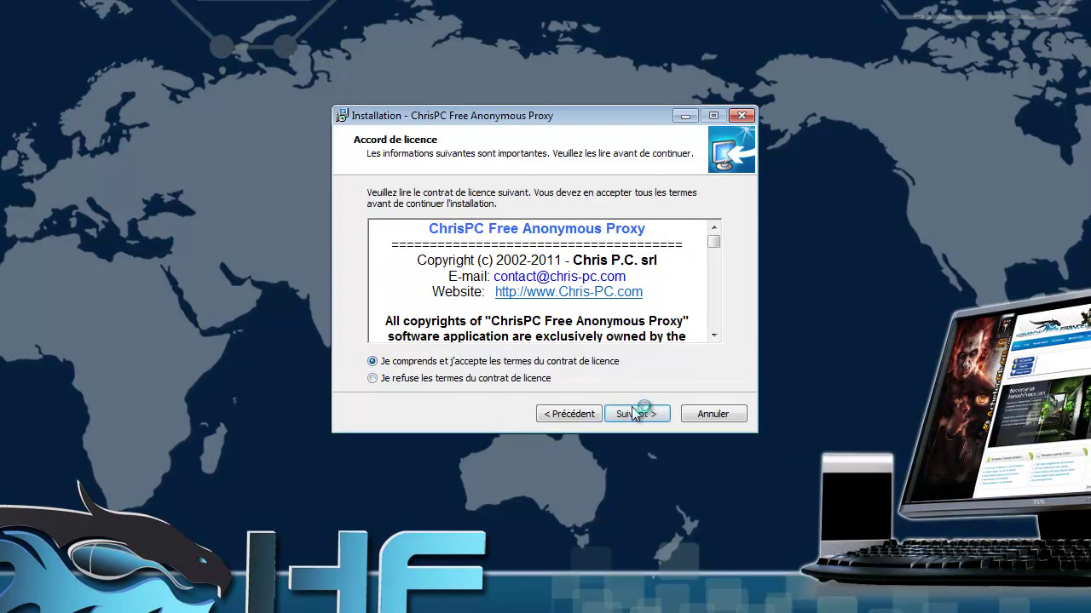
click(634, 414)
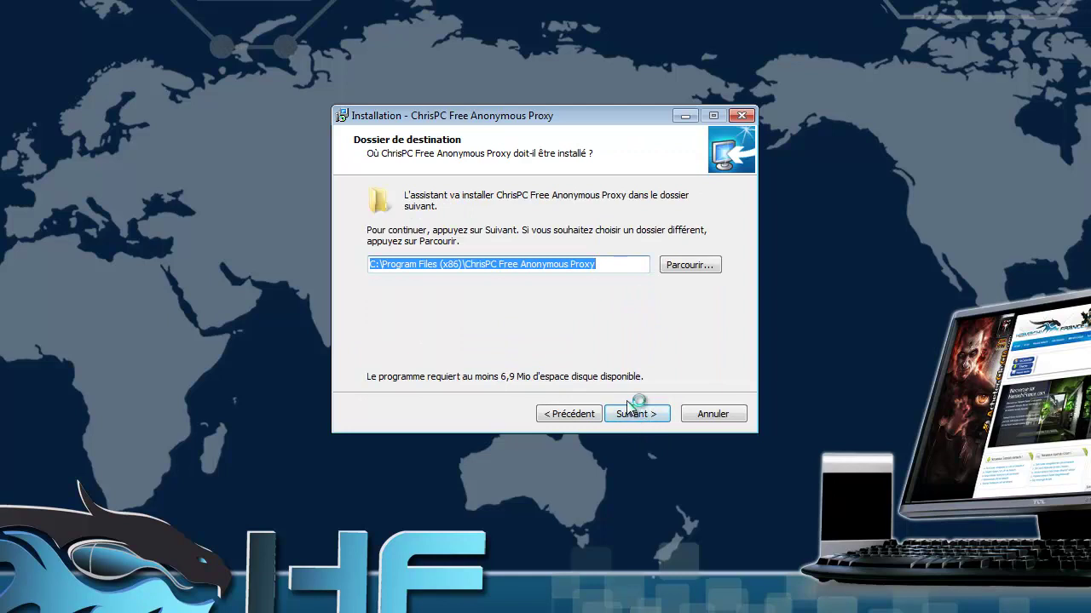
click(638, 415)
click(610, 354)
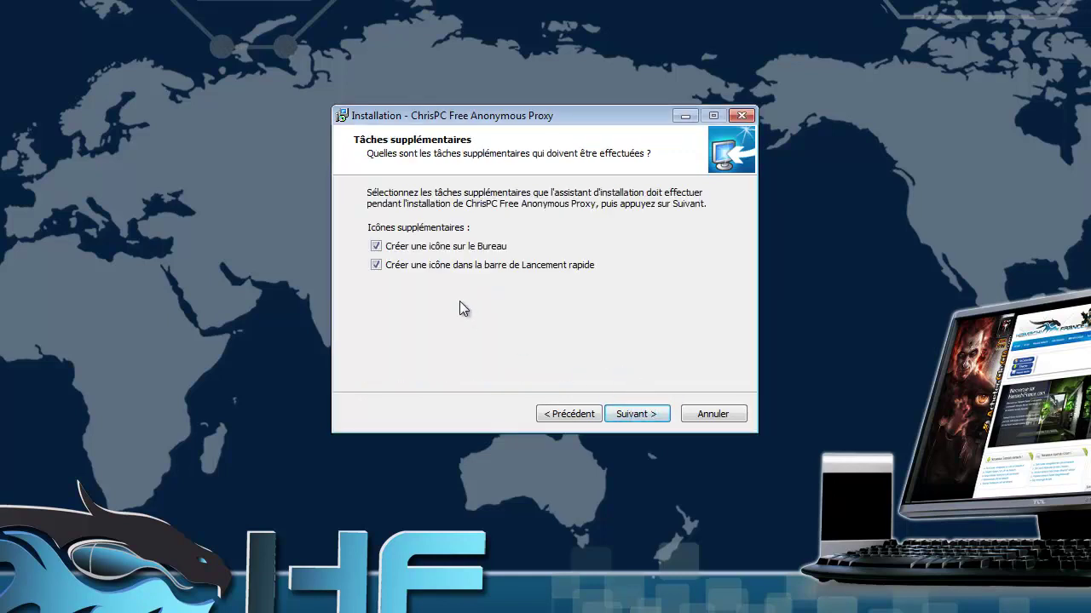
click(473, 270)
click(630, 416)
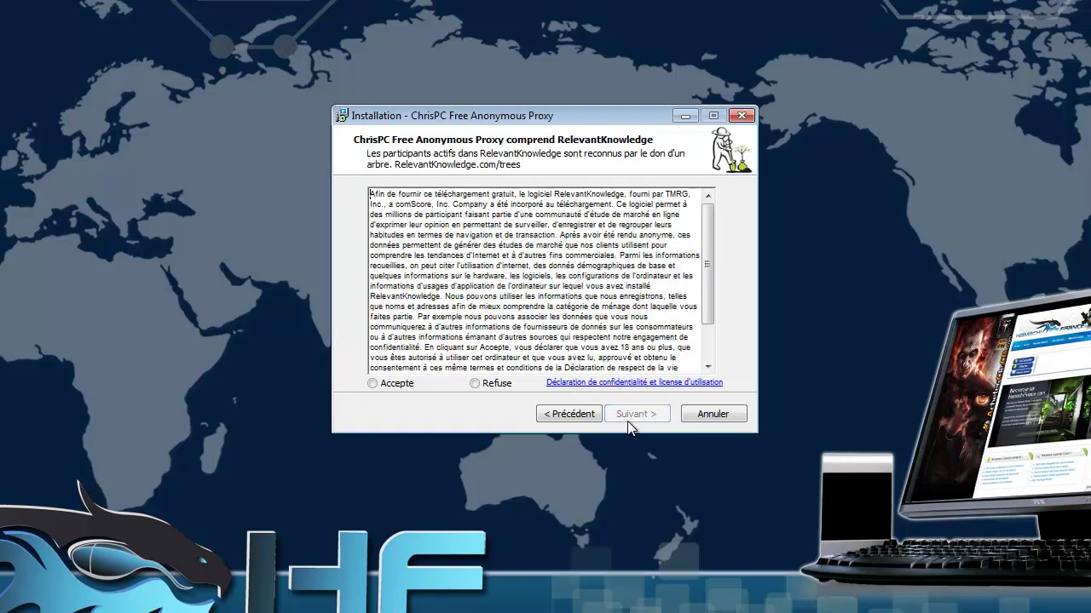
click(414, 382)
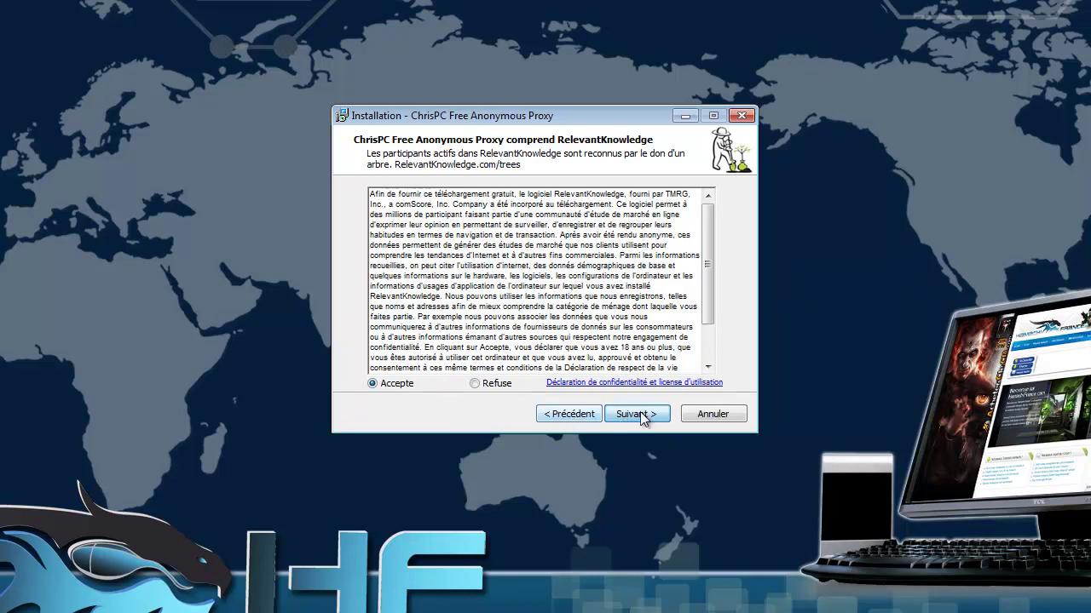
click(632, 415)
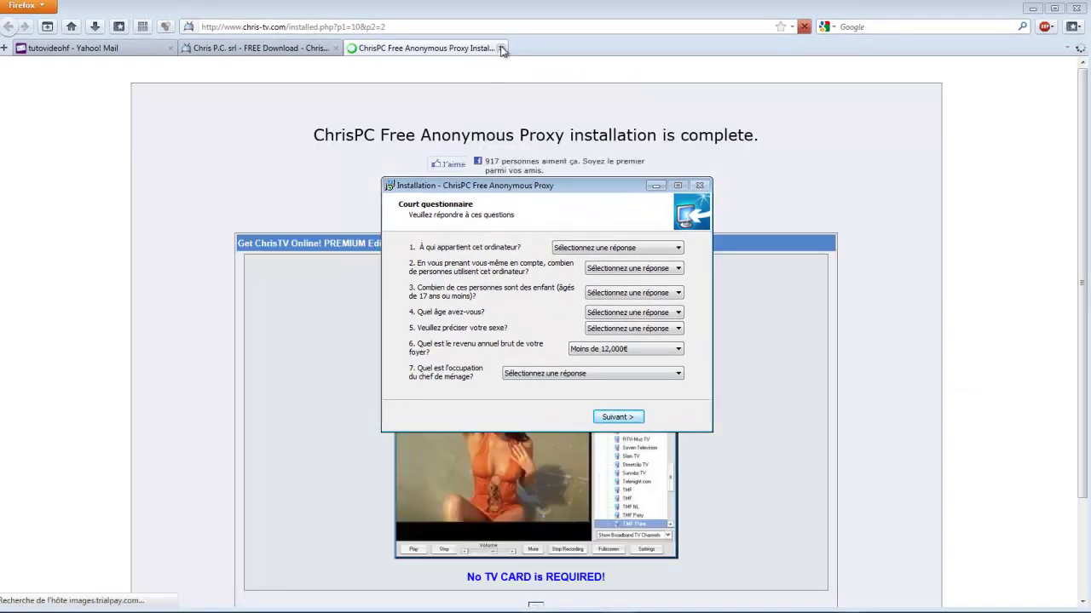
Close the browser page that opened and skip the installer's questionnaire
click(500, 48)
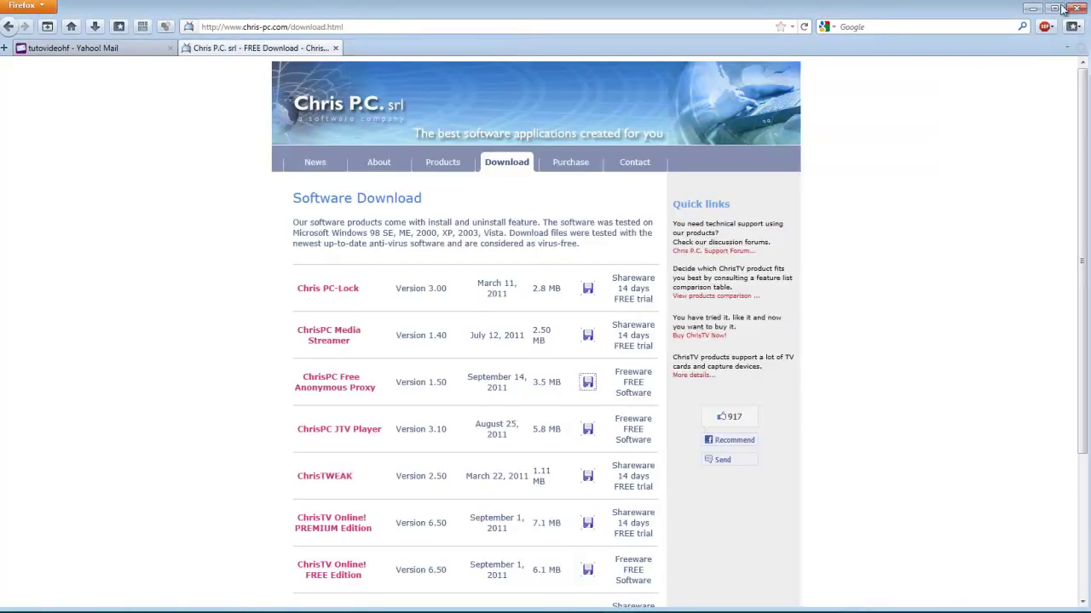
click(1032, 8)
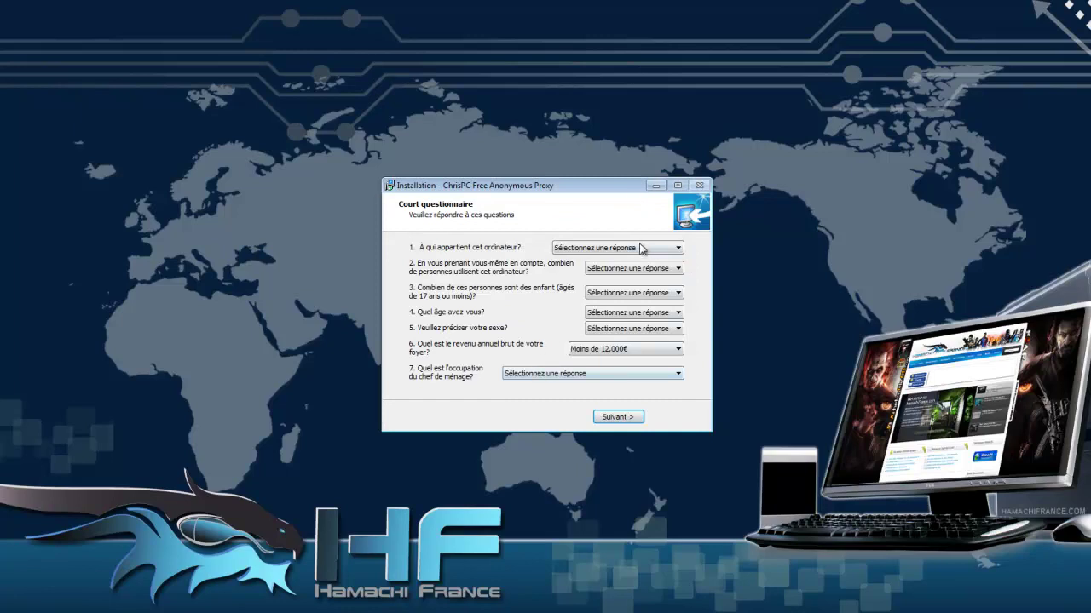
click(620, 417)
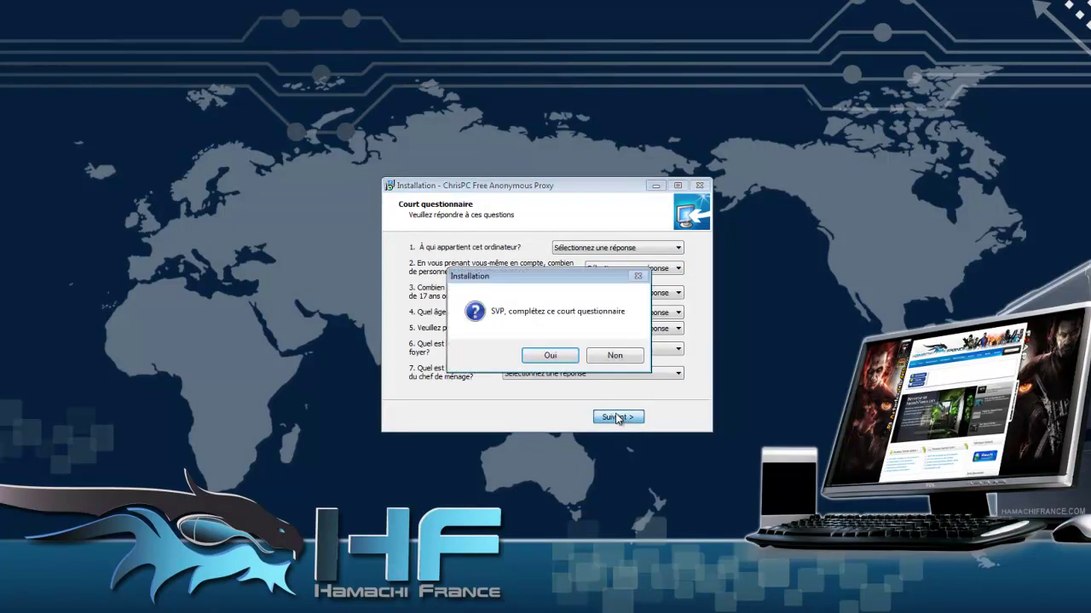
click(610, 356)
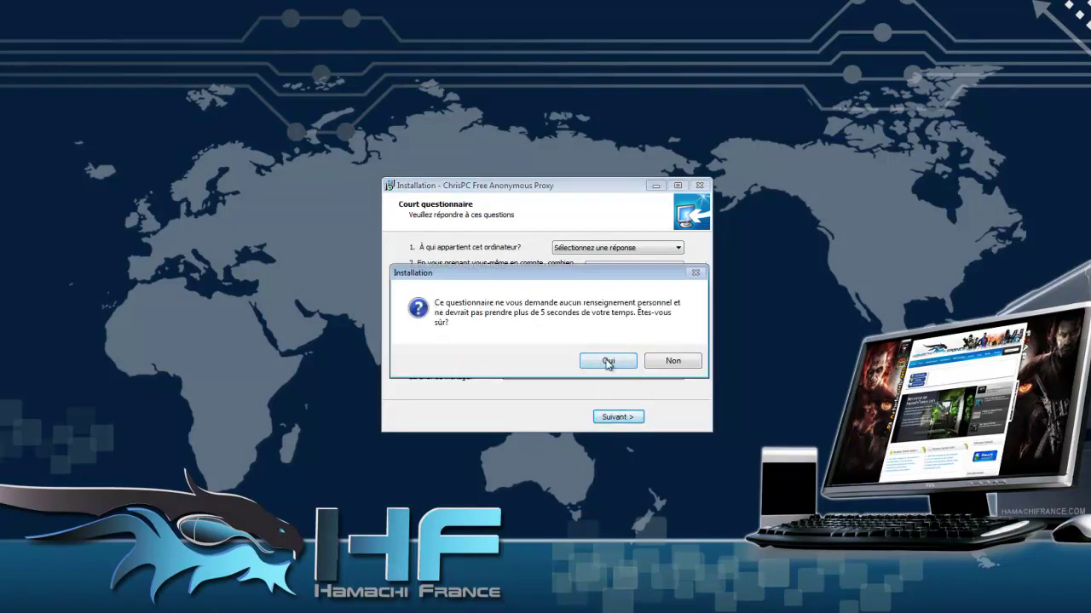
click(623, 360)
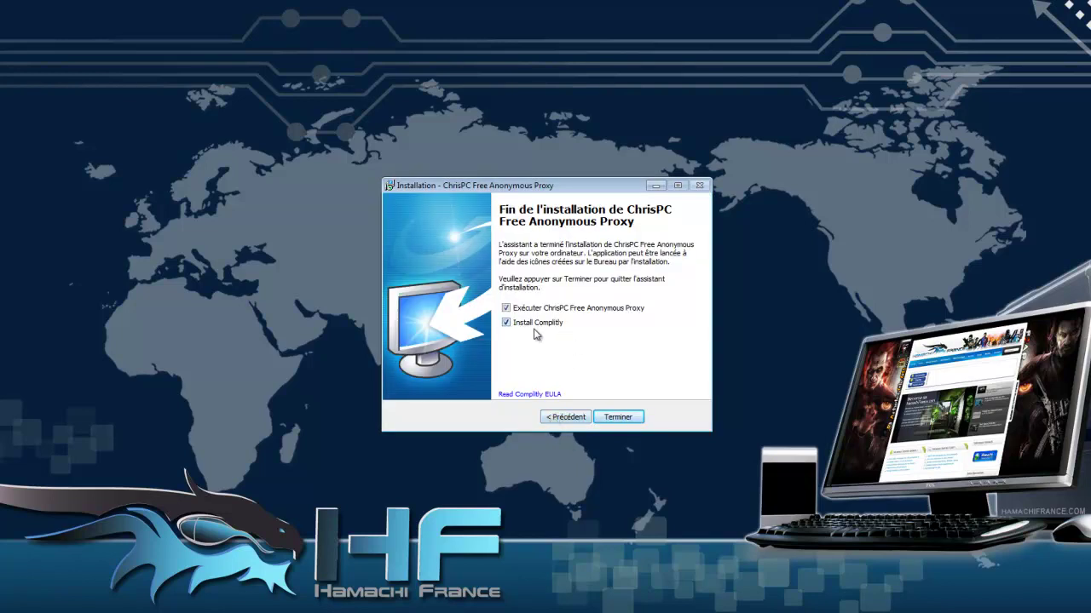
Finish setup, connect through a Poland proxy to 100%, and close the settings window
click(619, 417)
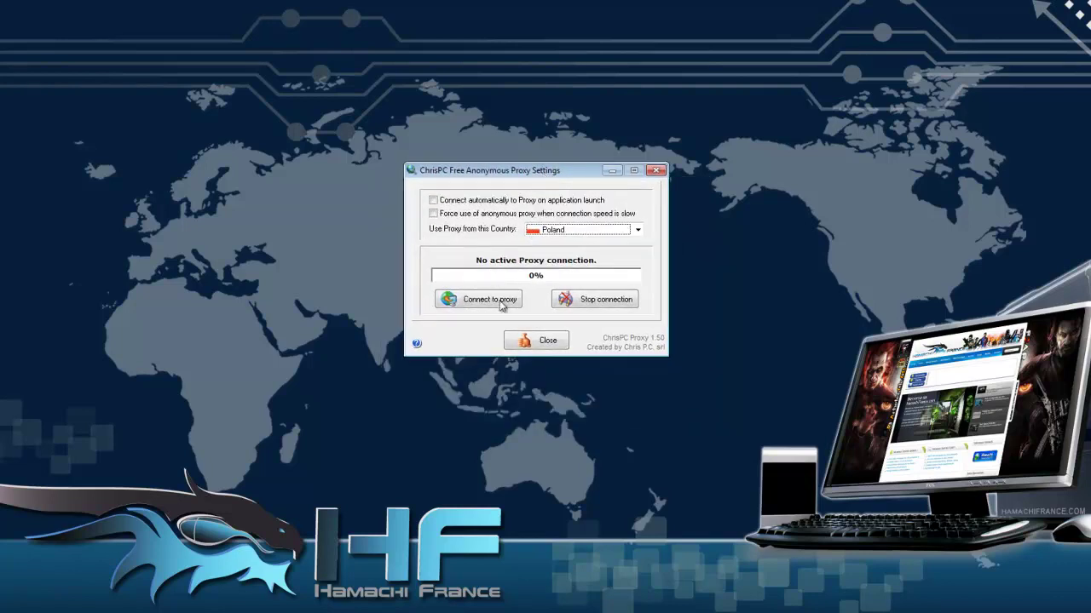
click(645, 259)
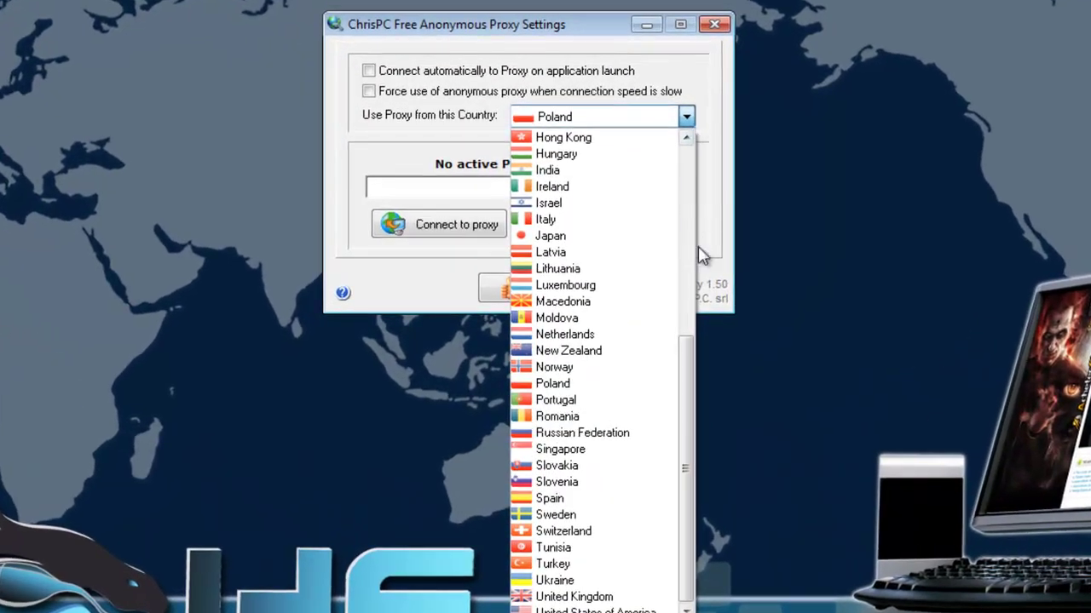
drag(687, 434, 677, 397)
click(712, 119)
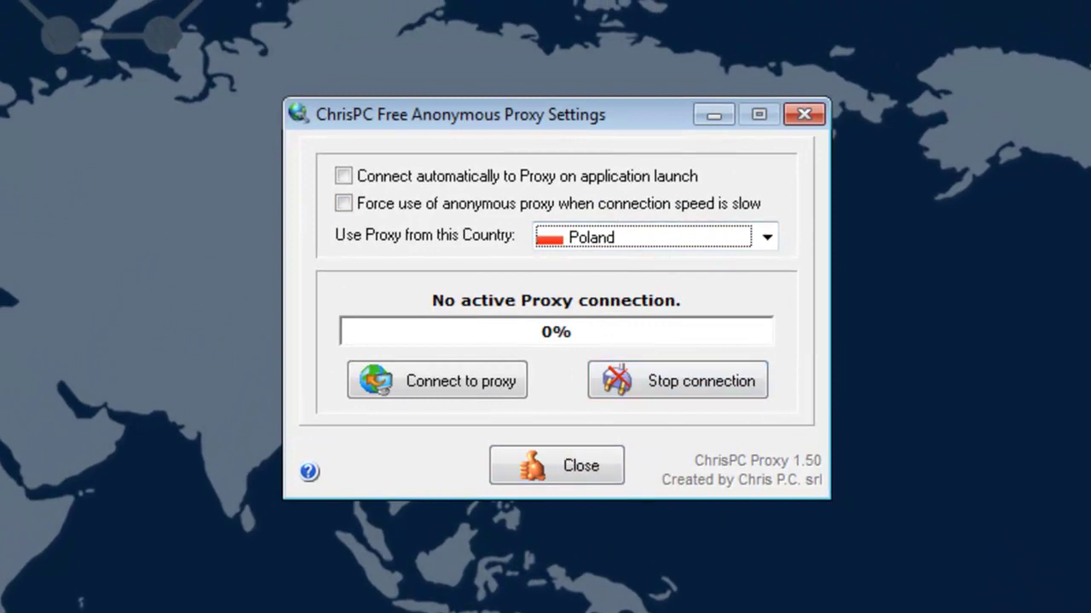
click(481, 388)
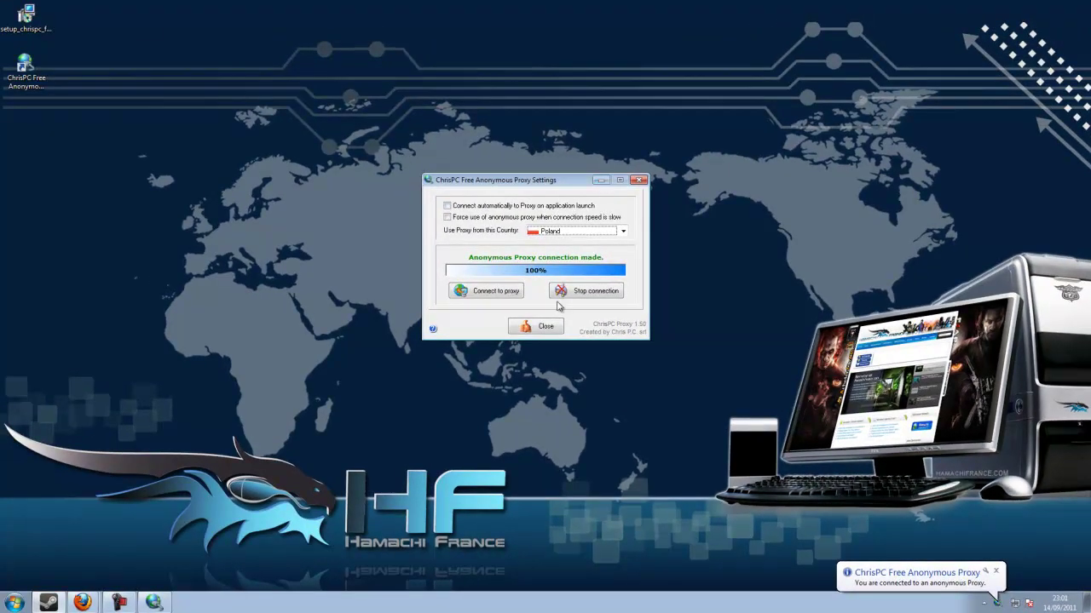
click(544, 331)
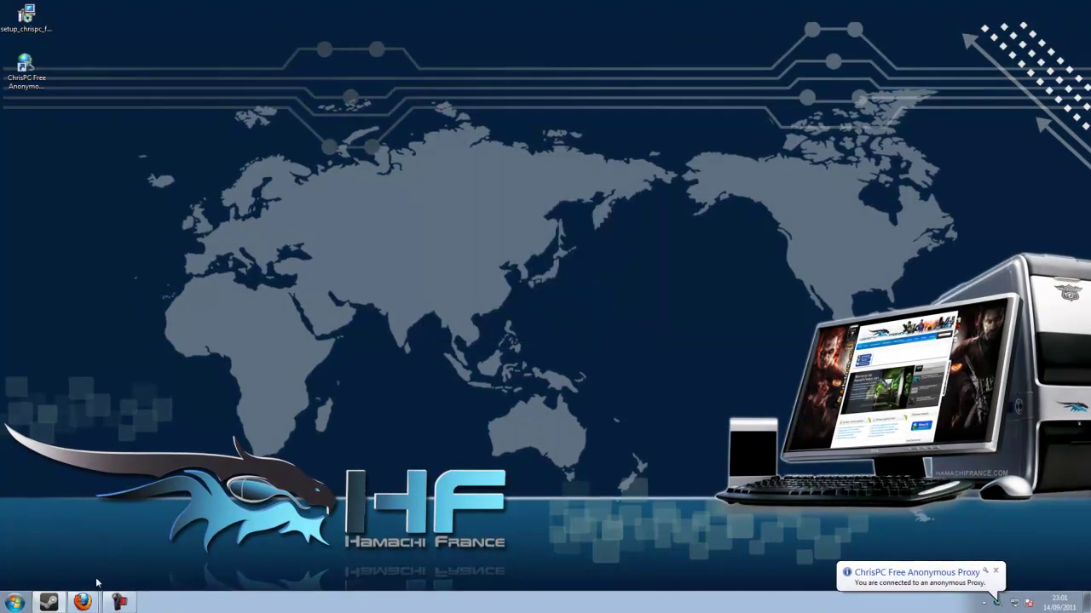
Close all Firefox windows, relaunch Firefox and load cdaction.pl/seriale
right_click(82, 602)
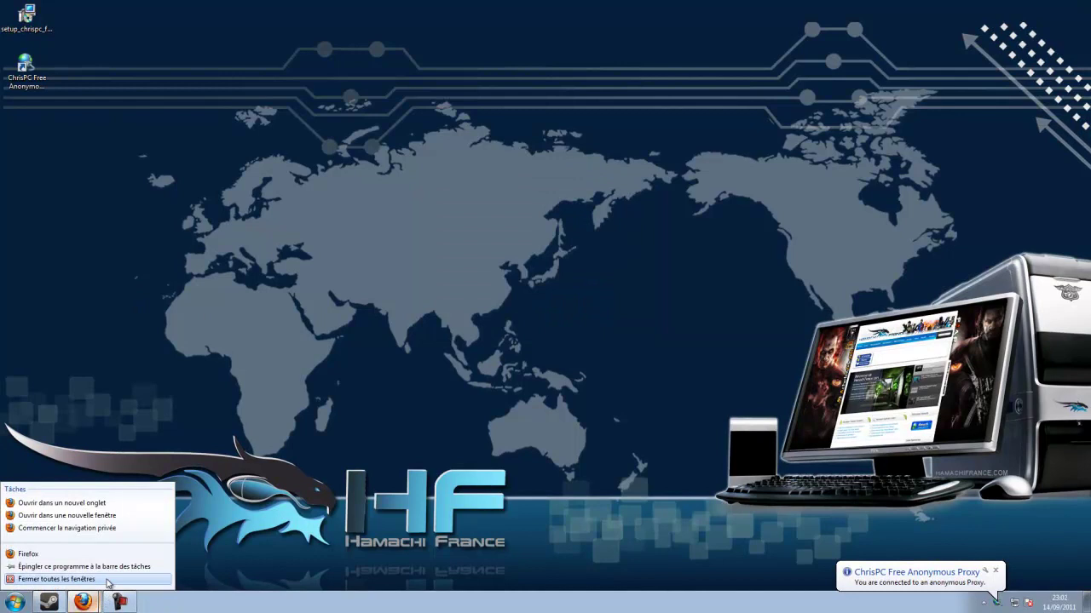
click(56, 579)
mouse_move(357, 7)
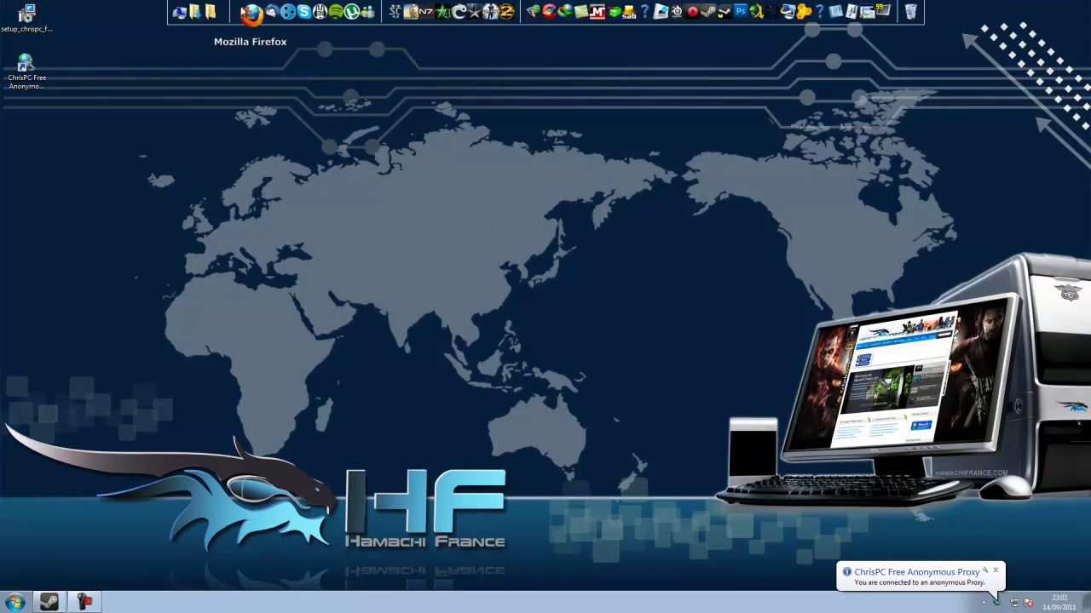
click(249, 12)
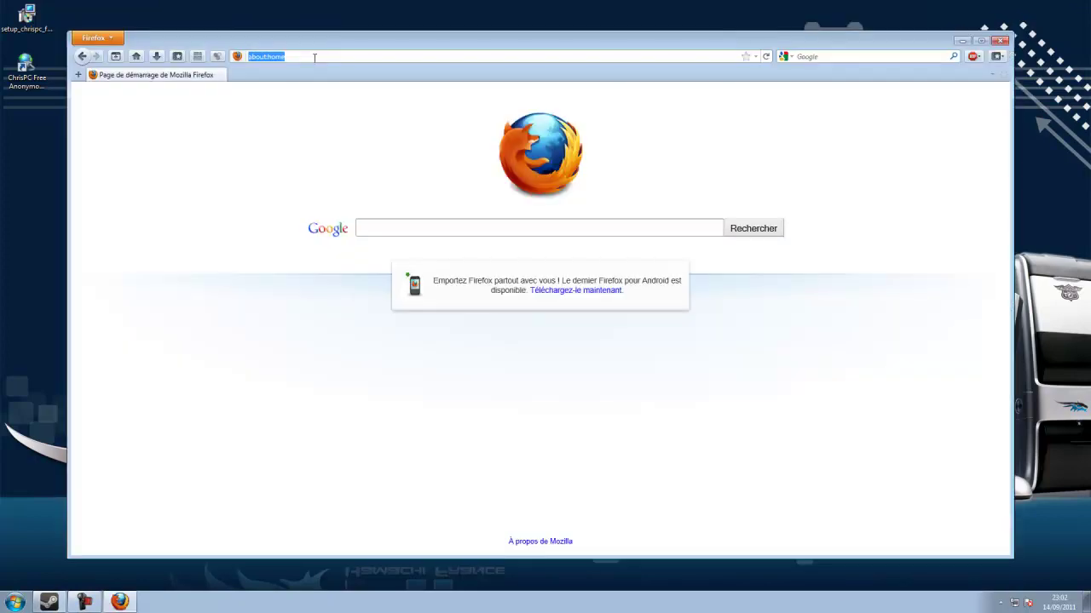
text(cd)
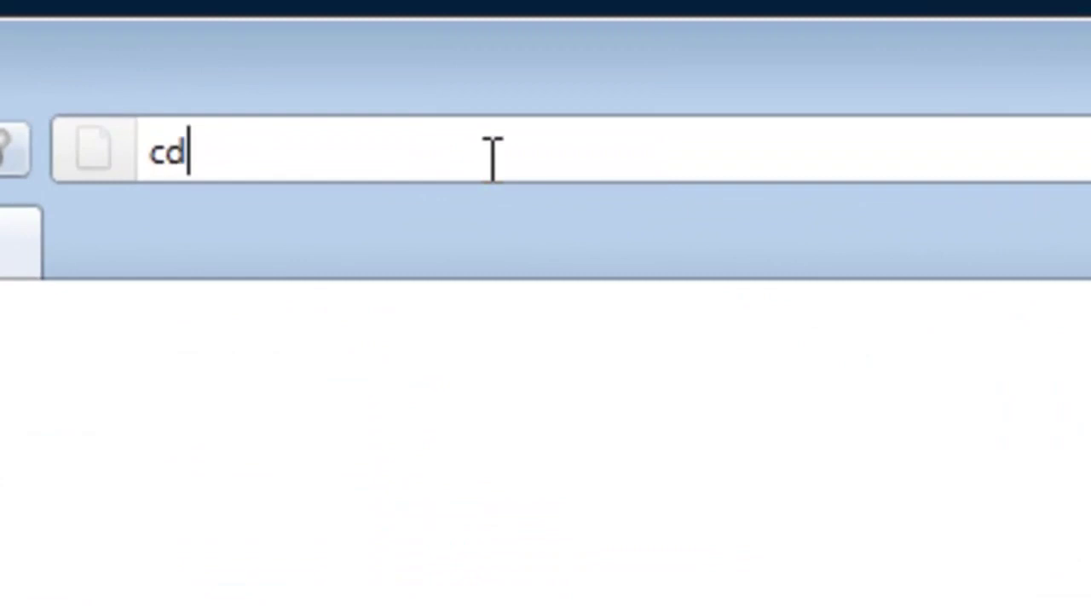
text(action.pl)
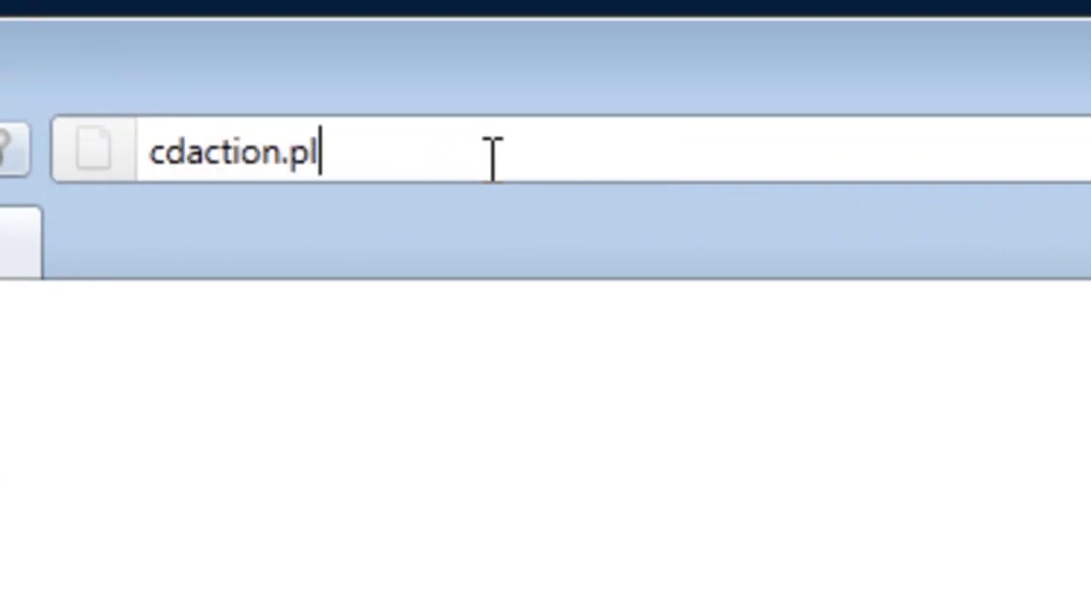
text(/seriale)
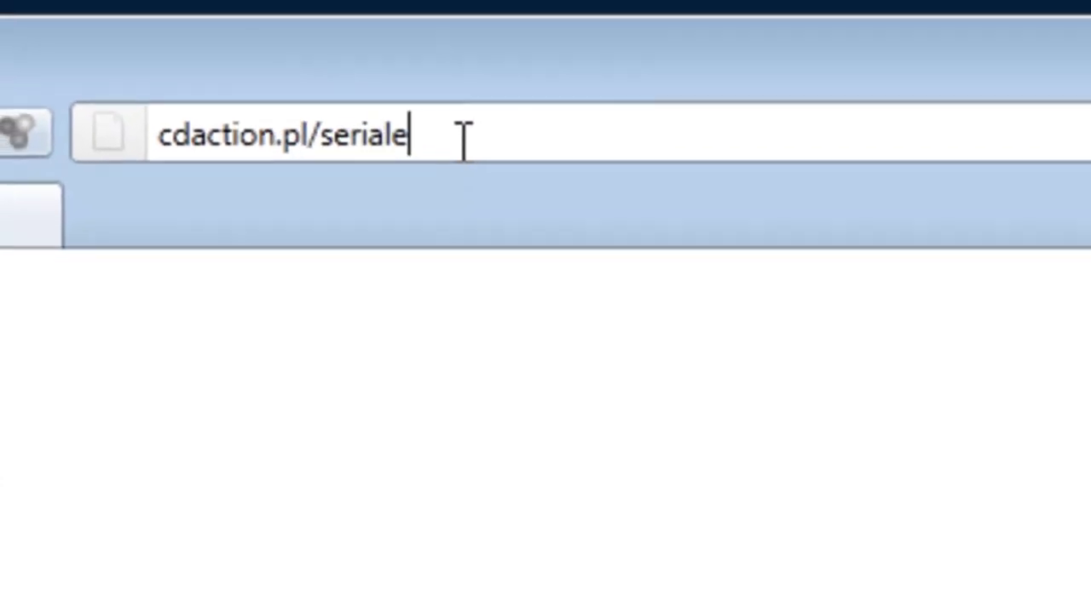
key(Return)
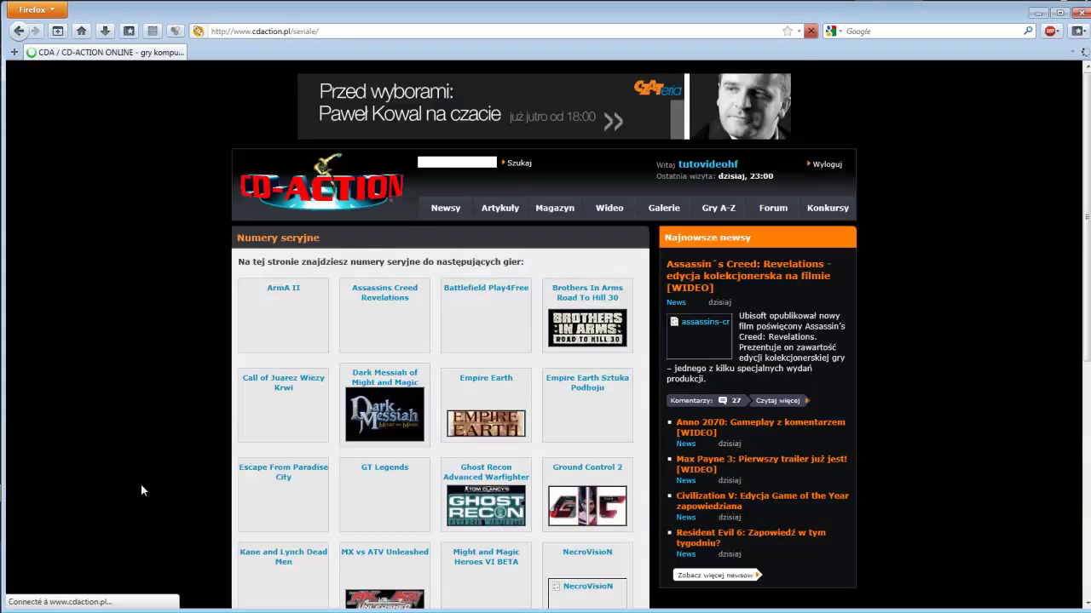
scroll(154, 413, down, 3)
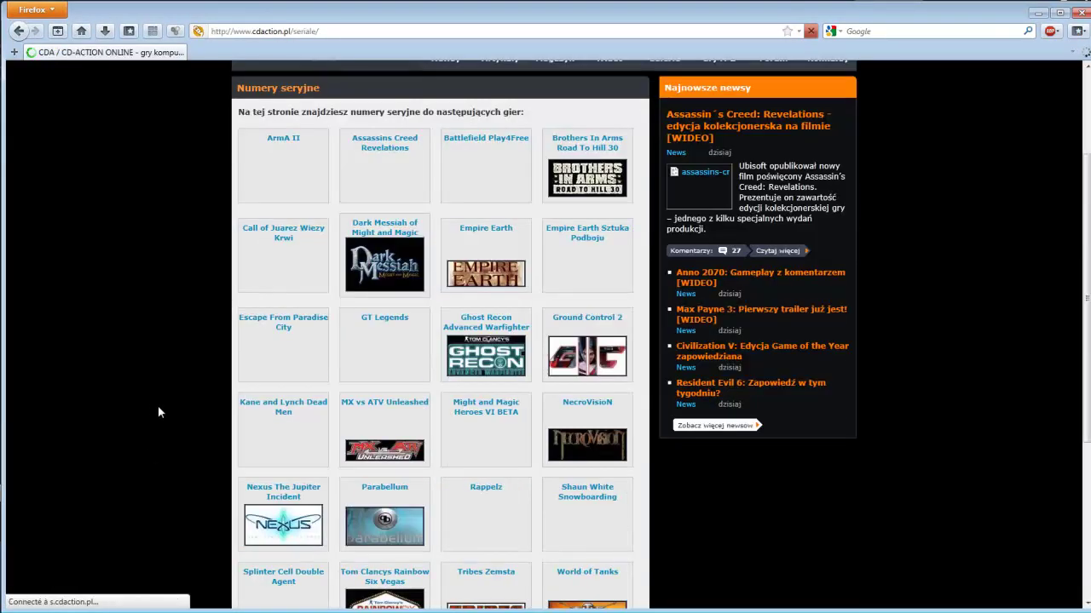
scroll(158, 412, down, 6)
scroll(154, 418, up, 6)
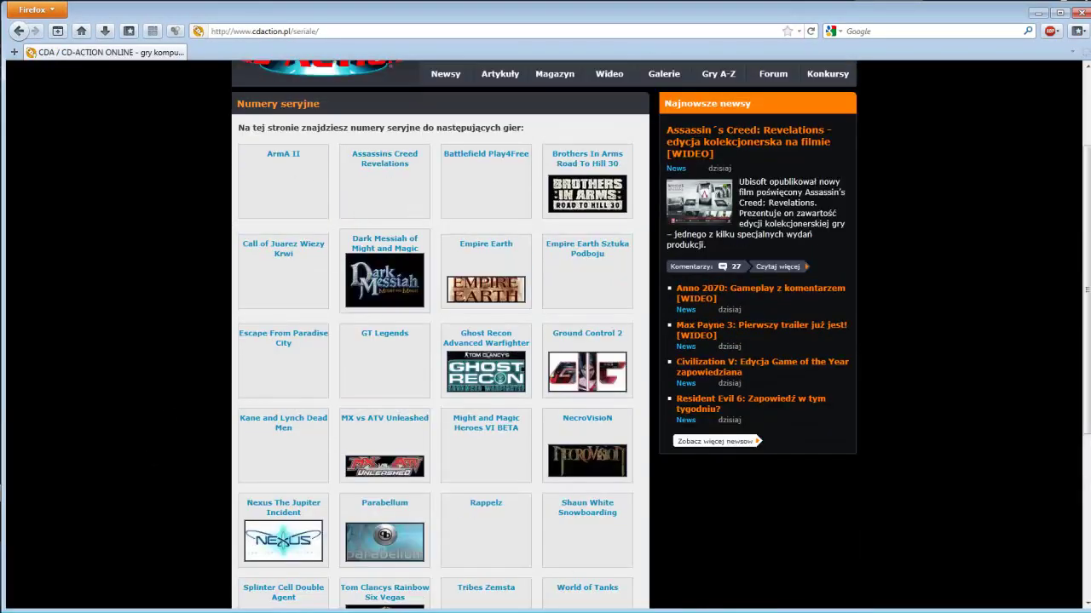
scroll(435, 430, down, 3)
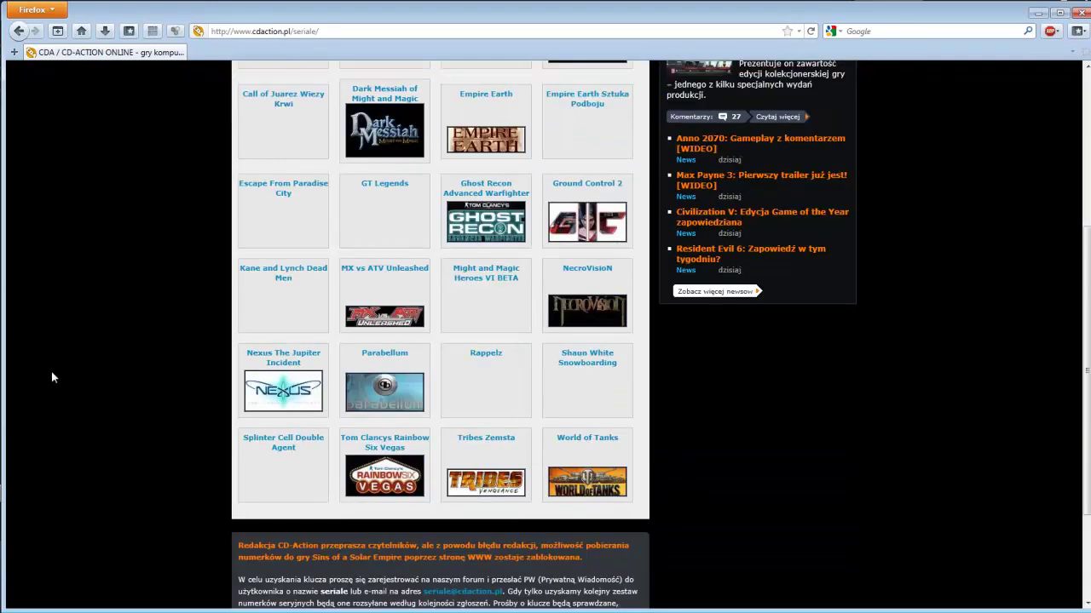
scroll(212, 228, up, 3)
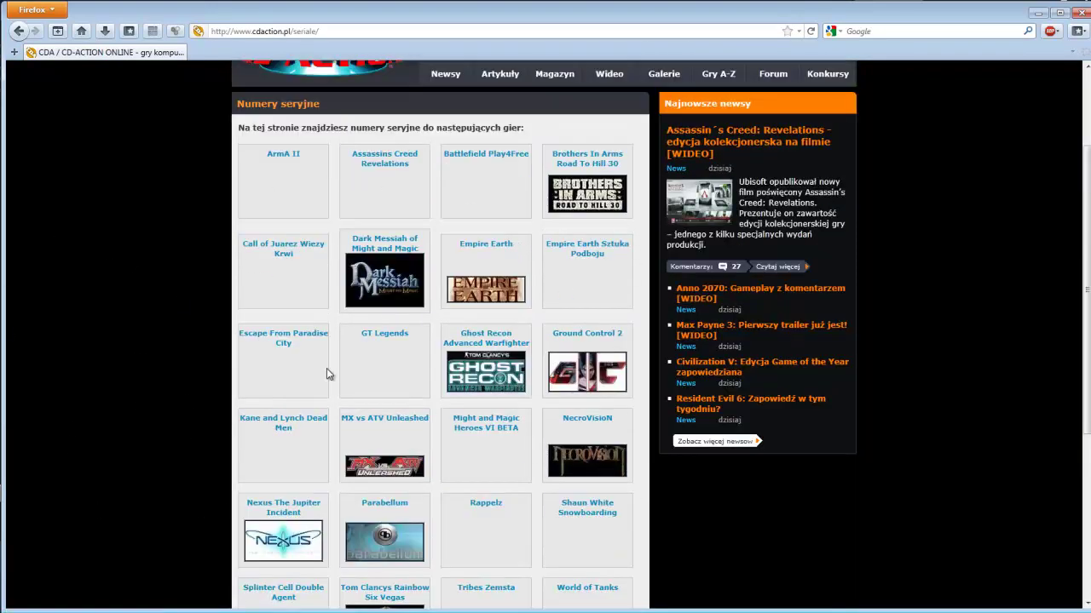
scroll(358, 400, down, 2)
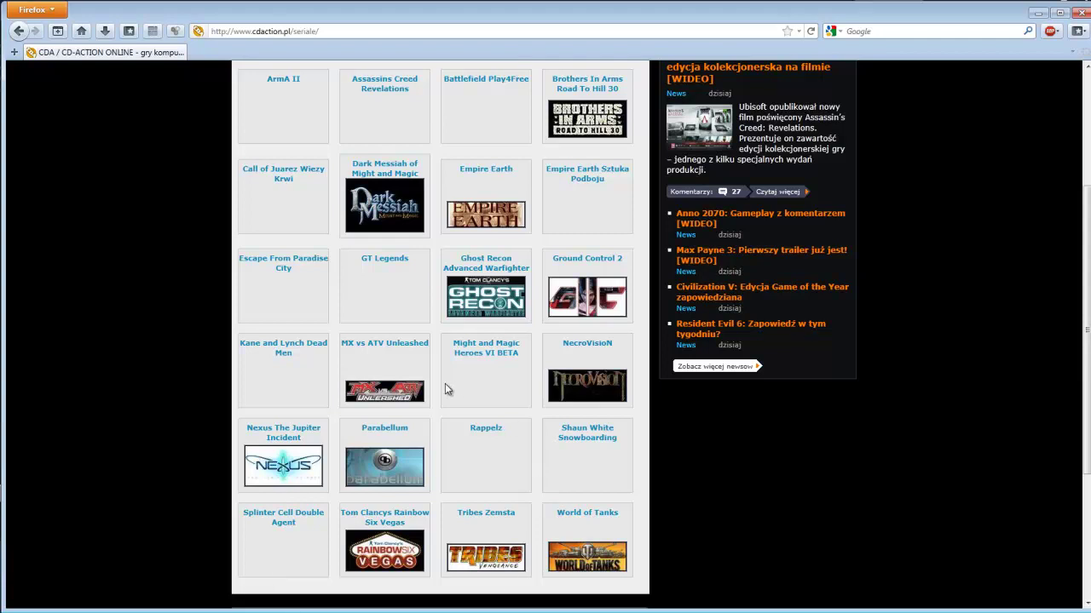
scroll(394, 525, up, 2)
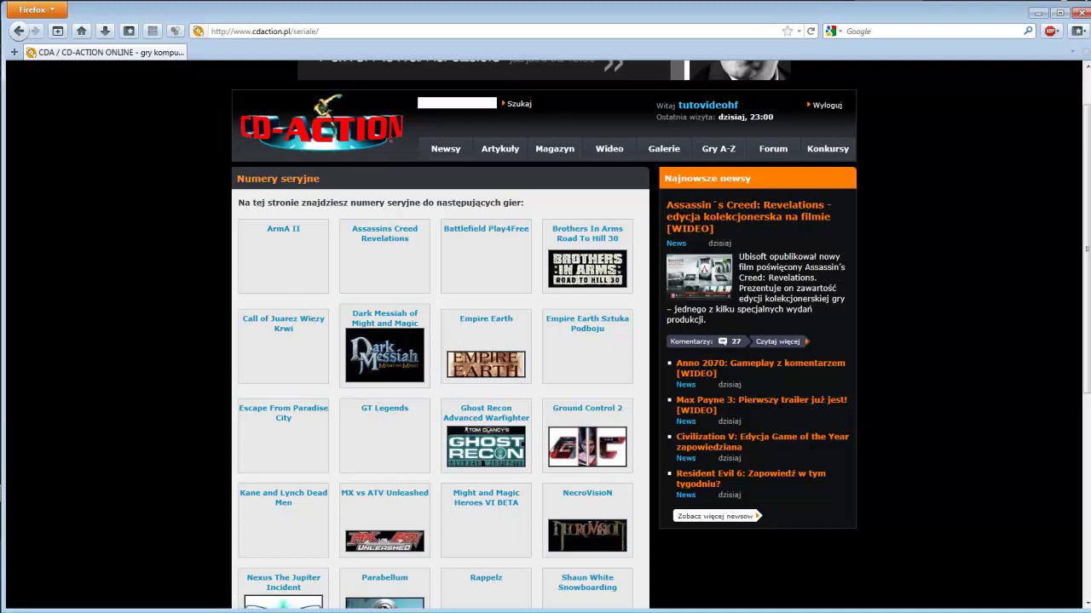
scroll(486, 367, down, 3)
scroll(404, 363, up, 1)
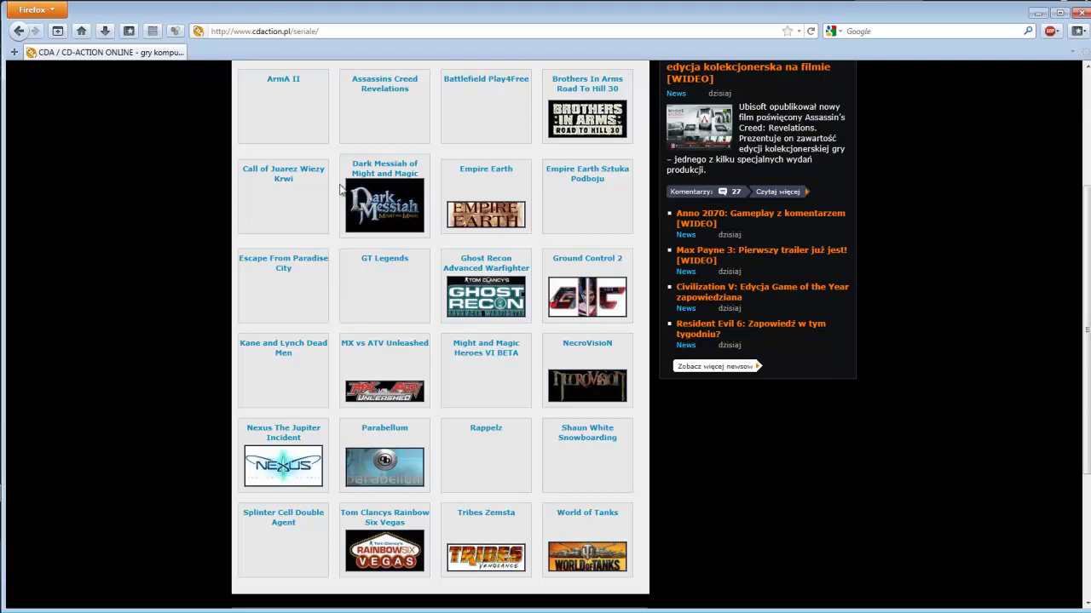
scroll(366, 205, up, 3)
scroll(383, 221, down, 5)
scroll(392, 238, up, 4)
Request the Dark Messiah of Might and Magic serial, check its e-mail confirmation, then open a blank tab
click(395, 241)
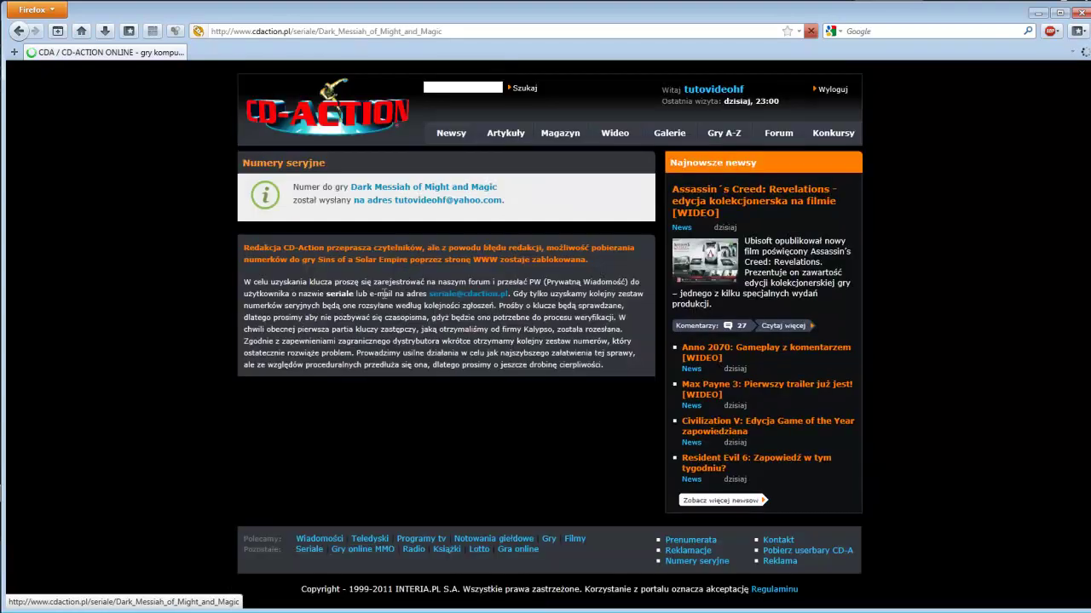
drag(289, 183, 503, 206)
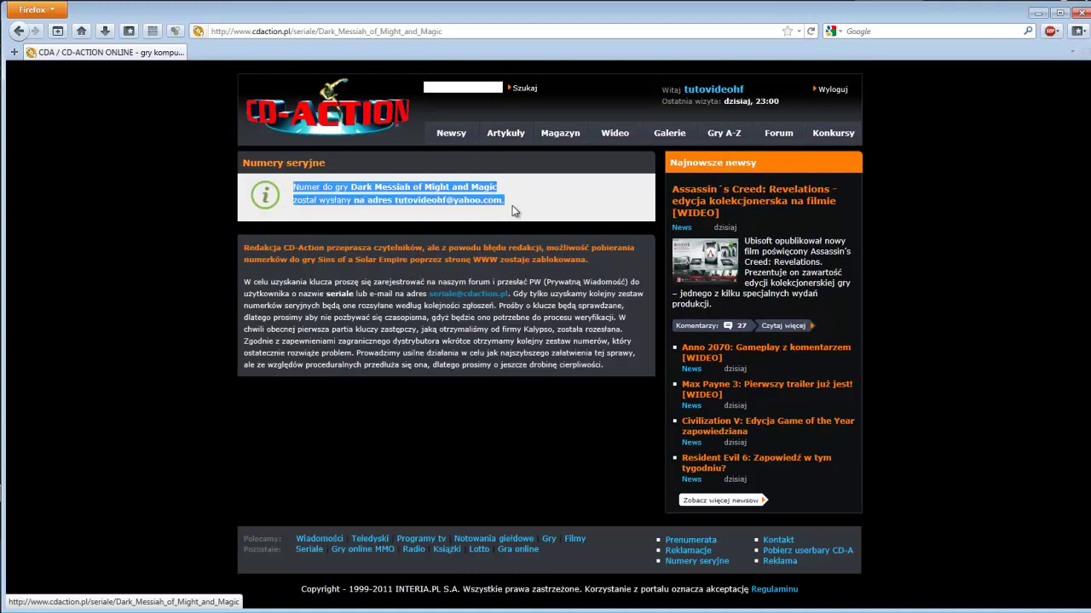
click(512, 205)
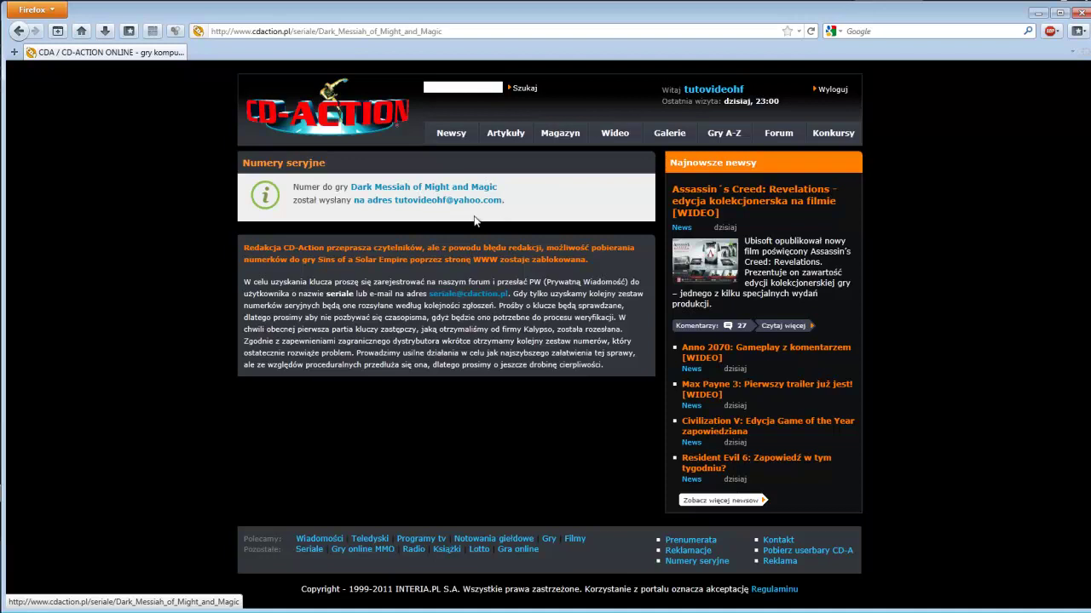
key(ctrl+t)
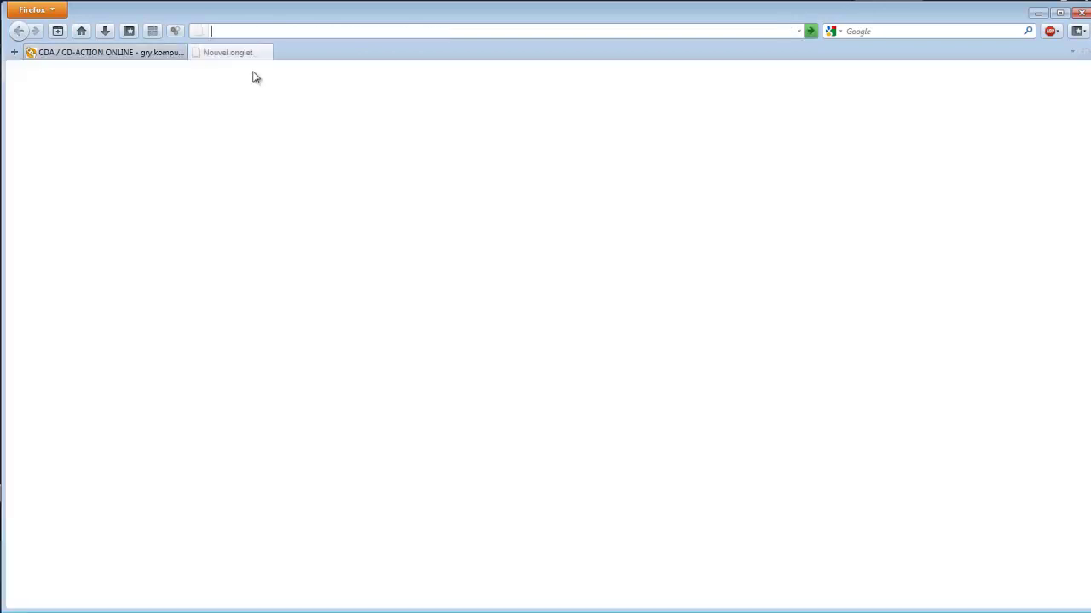